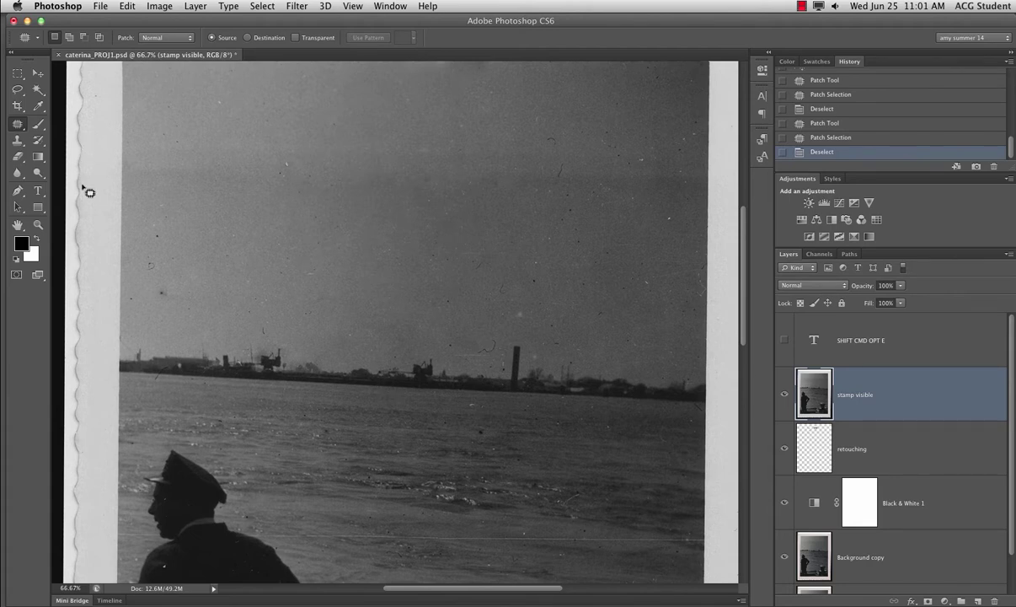
# Select a rectangular band around the horizon line across the photo's full width, including its white borders.
pyautogui.click(16, 74)
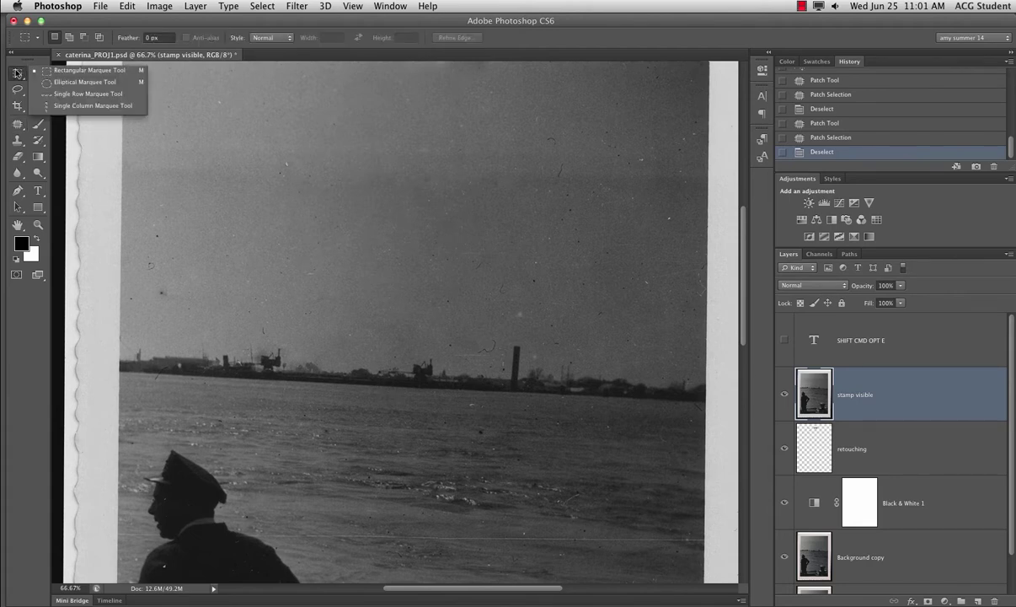
pyautogui.click(89, 71)
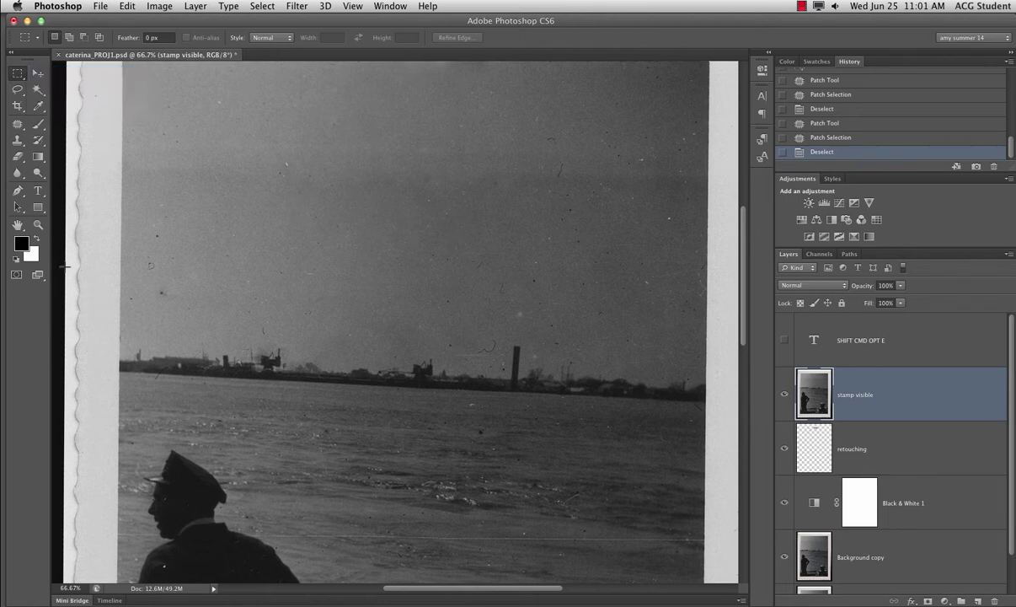
pyautogui.moveTo(66, 266); pyautogui.dragTo(737, 432)
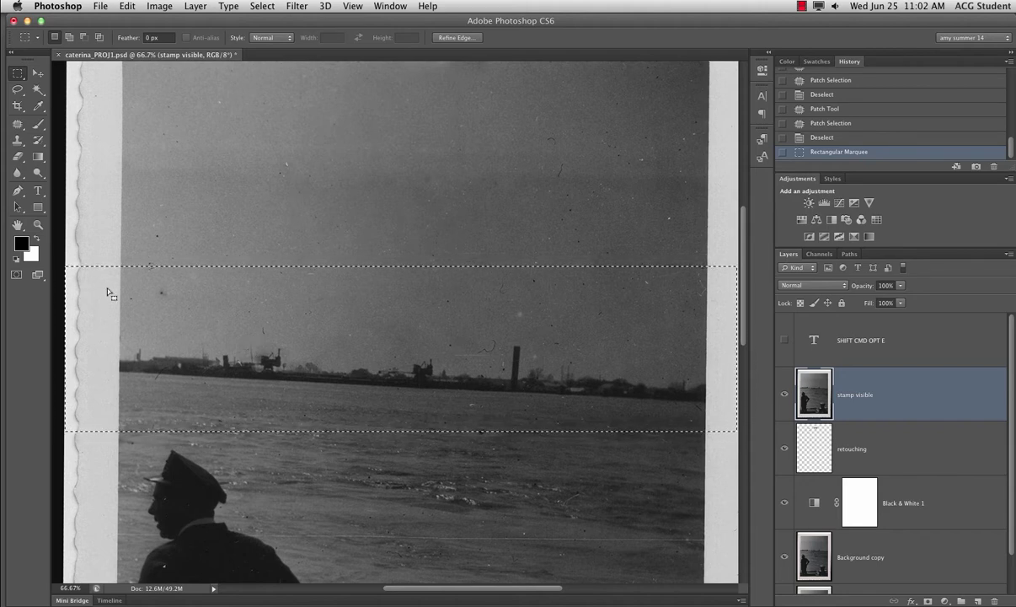
pyautogui.moveTo(254, 312); pyautogui.dragTo(261, 312)
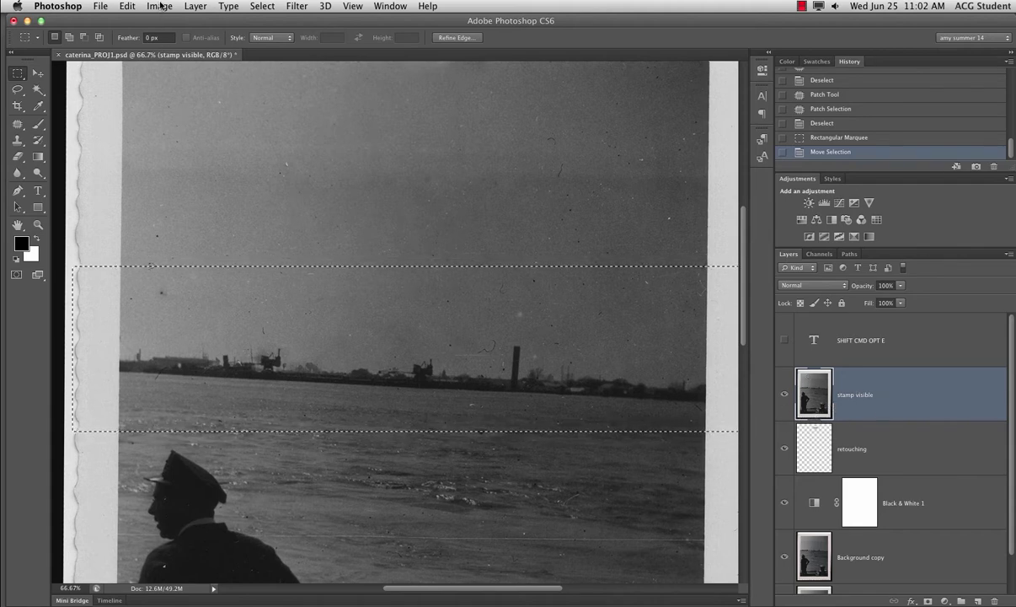
# Copy the selected horizon band to a new layer and hide all the layers below it.
pyautogui.click(193, 6)
pyautogui.moveTo(194, 23)
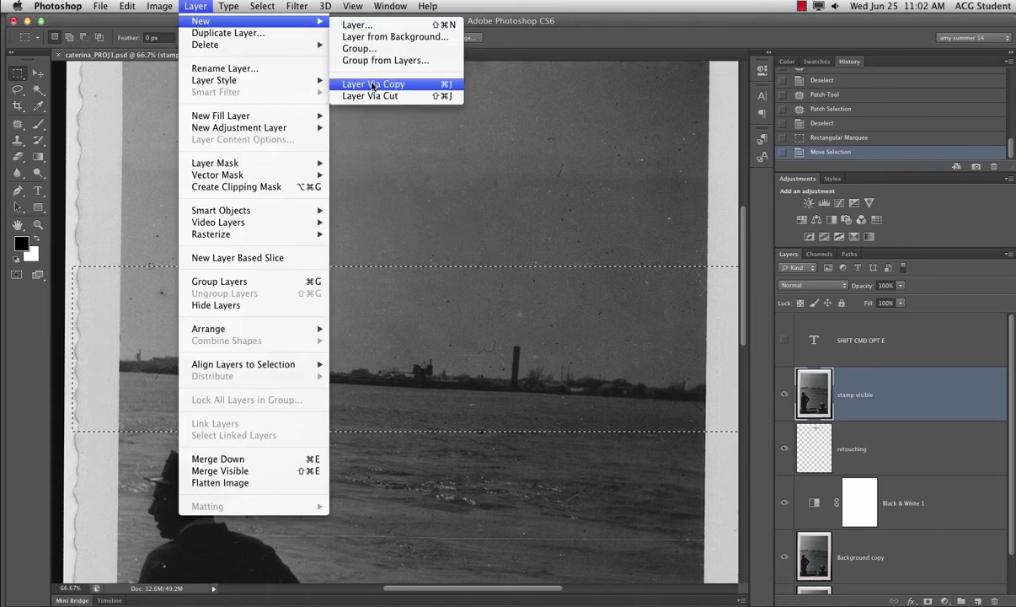
pyautogui.click(401, 85)
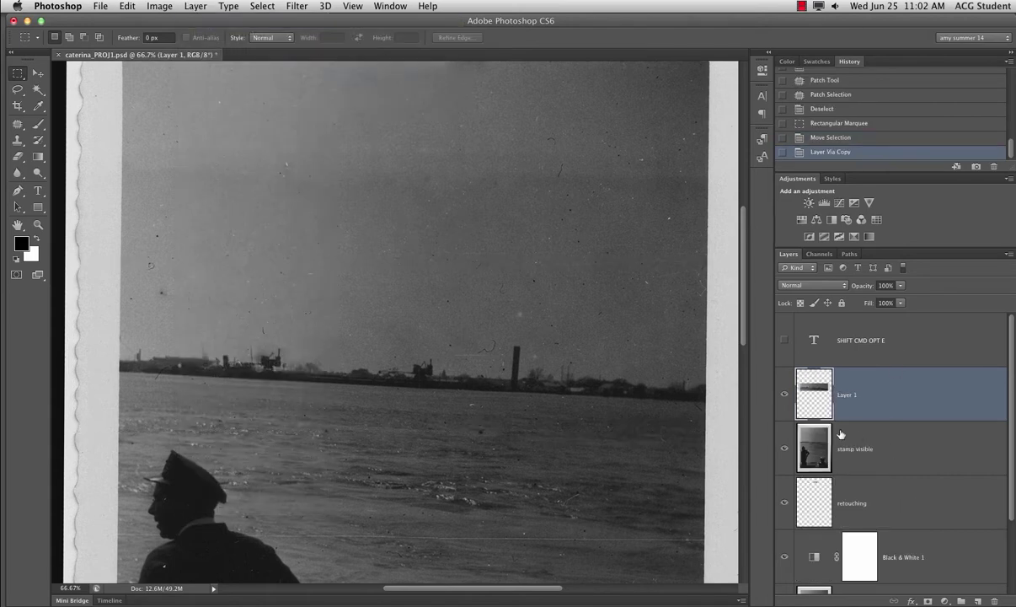
pyautogui.moveTo(787, 452); pyautogui.dragTo(788, 588)
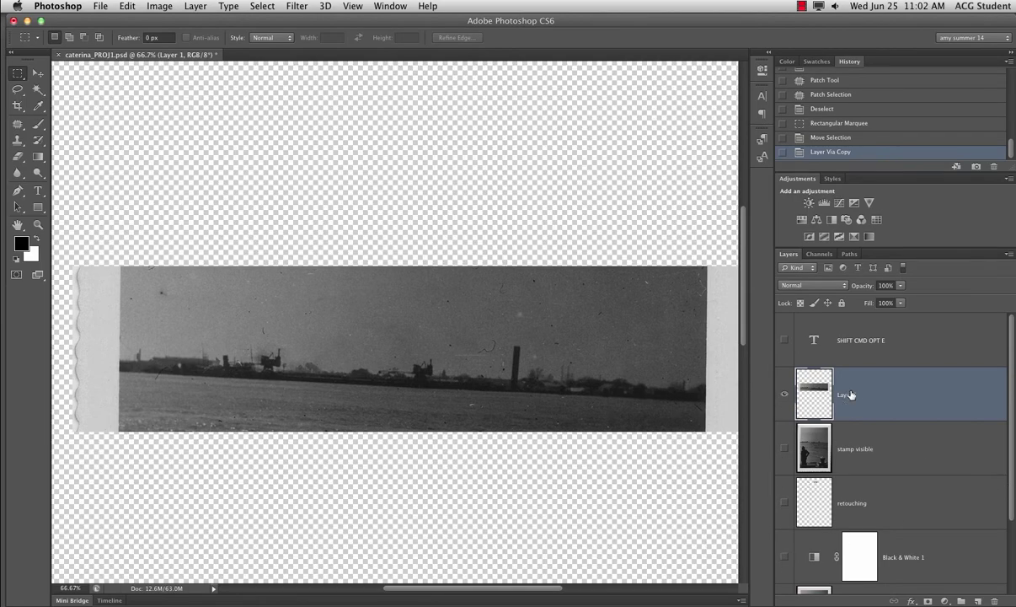
# Rename the copied strip's layer "horizon" and show the "stamp visible" layer beneath it.
pyautogui.doubleClick(872, 392)
pyautogui.write('horizon')
pyautogui.press('Return')
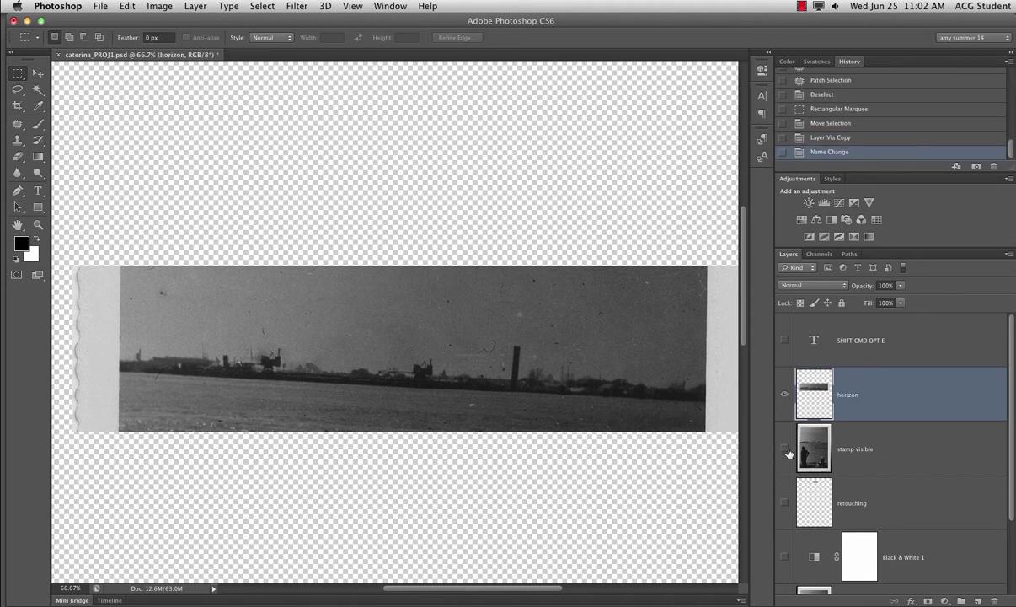
pyautogui.click(784, 448)
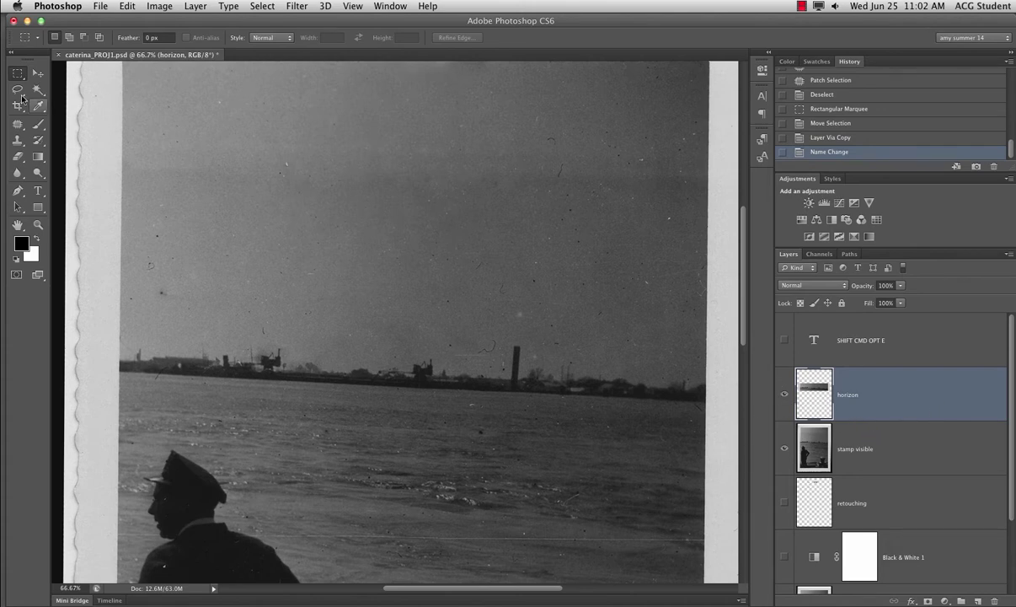
# Show the rulers and place a horizontal guide along the shoreline as a level reference.
pyautogui.press('super+r')
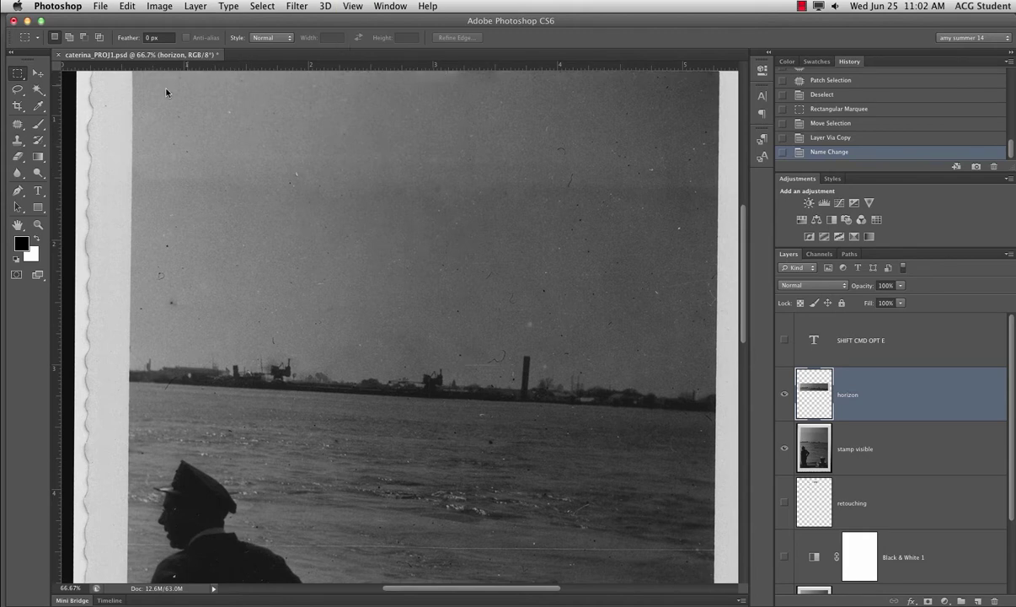
pyautogui.press('v')
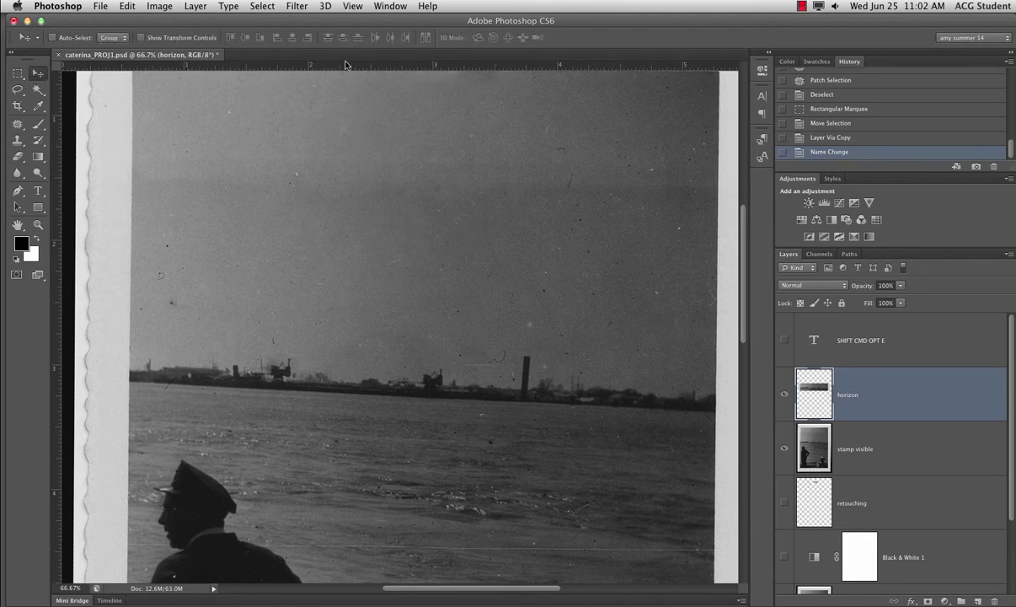
pyautogui.moveTo(344, 70); pyautogui.dragTo(333, 382)
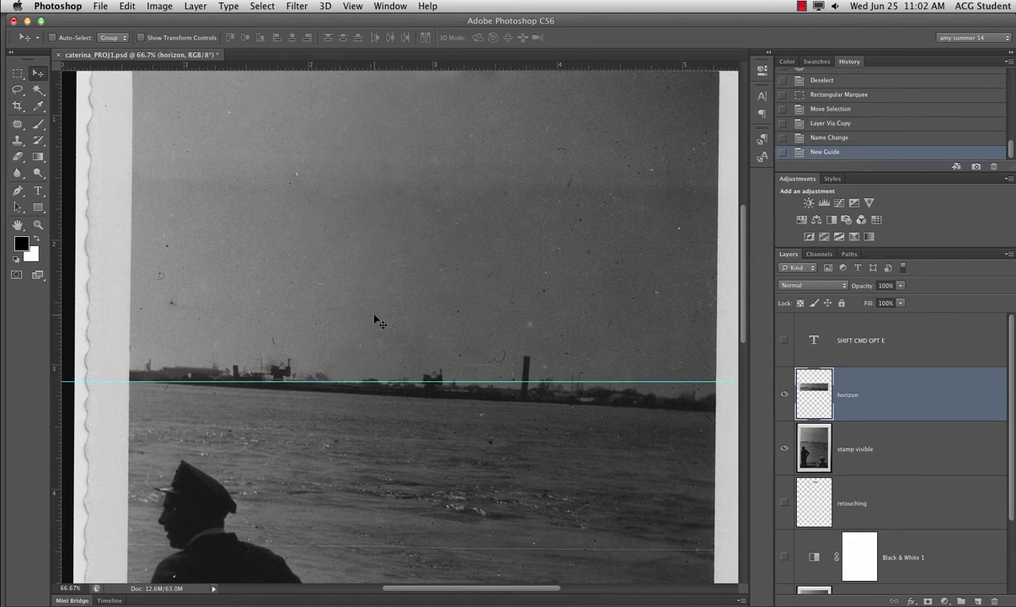
pyautogui.press('super+minus')
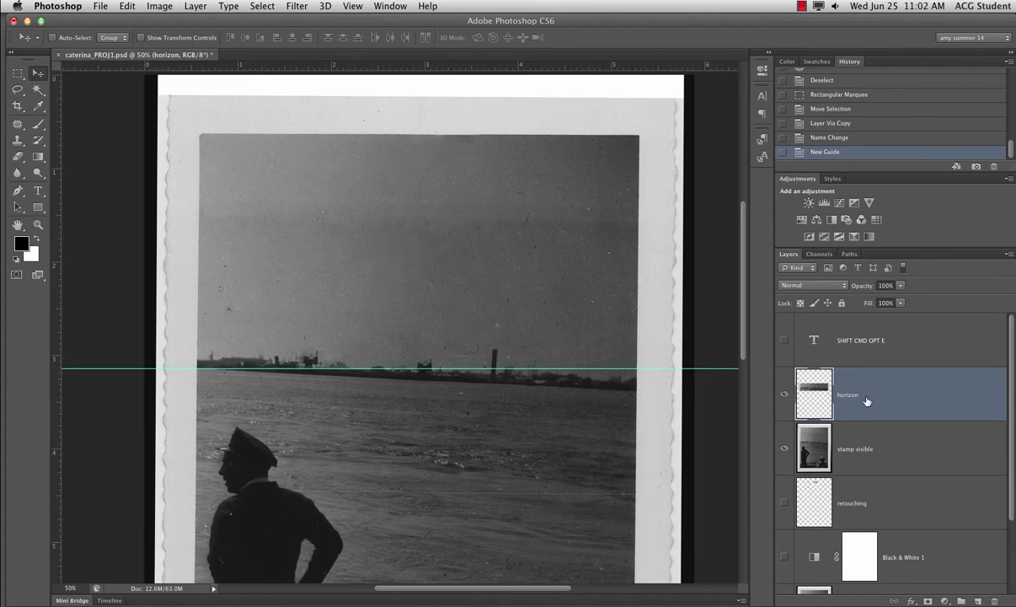
# Dismiss Camtasia's export notice, minimize its window and return to Photoshop.
pyautogui.click(126, 6)
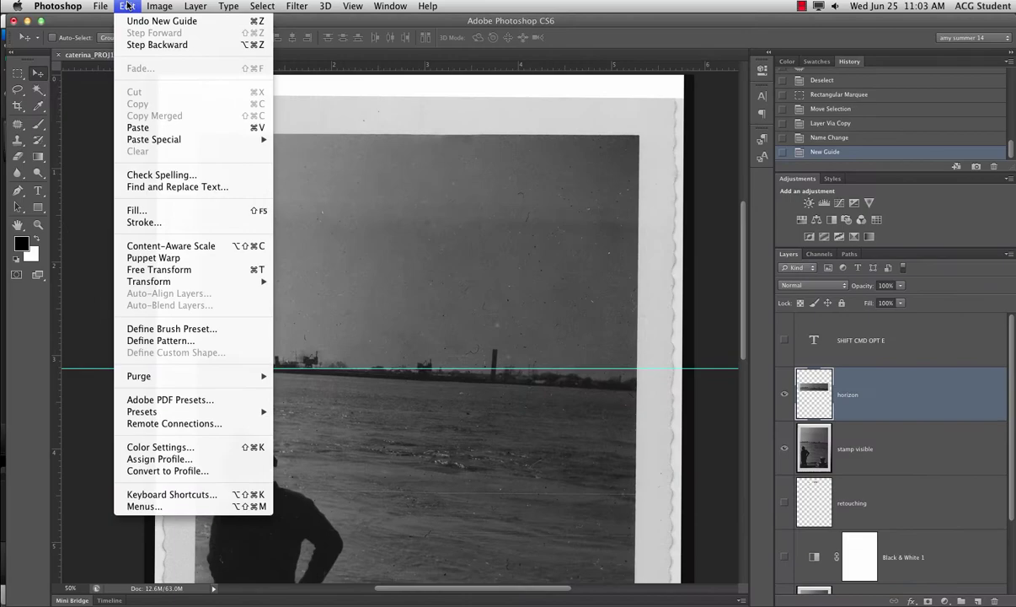
pyautogui.press('Escape')
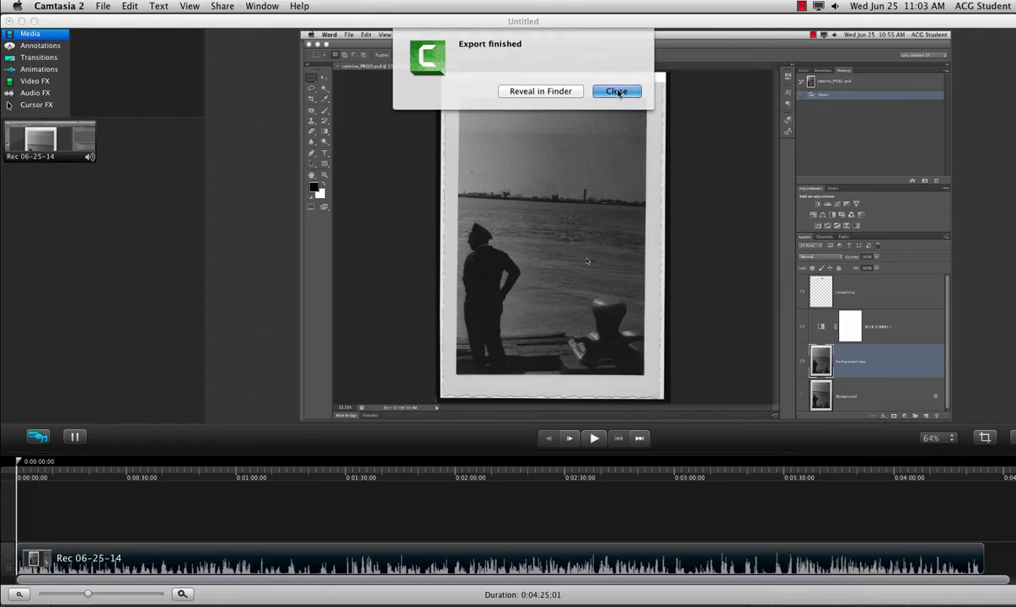
pyautogui.click(590, 87)
pyautogui.click(21, 21)
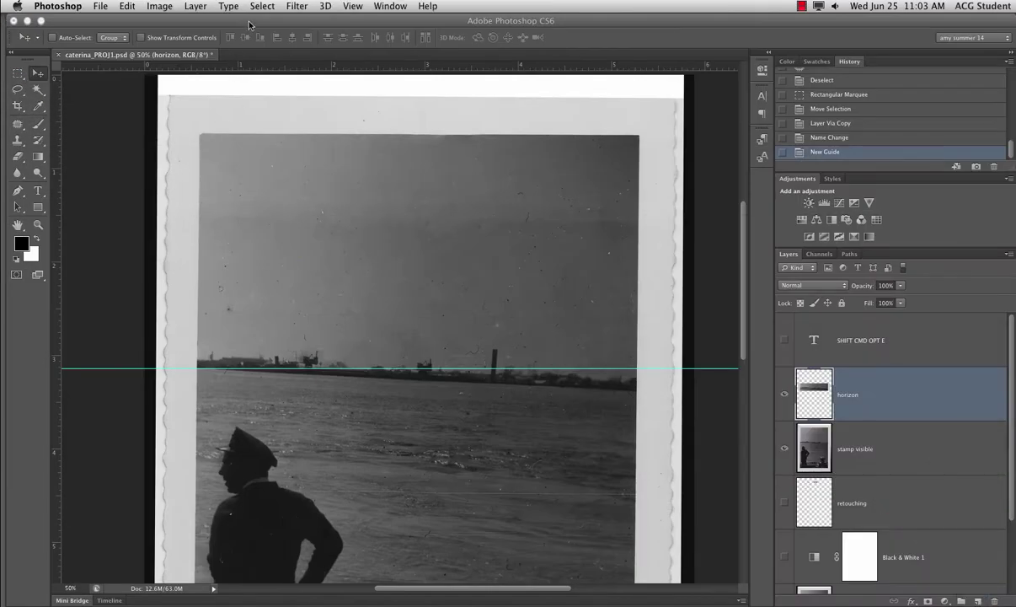
# Try to level the horizon layer against the guide by rotating it about -2.66°.
pyautogui.click(126, 6)
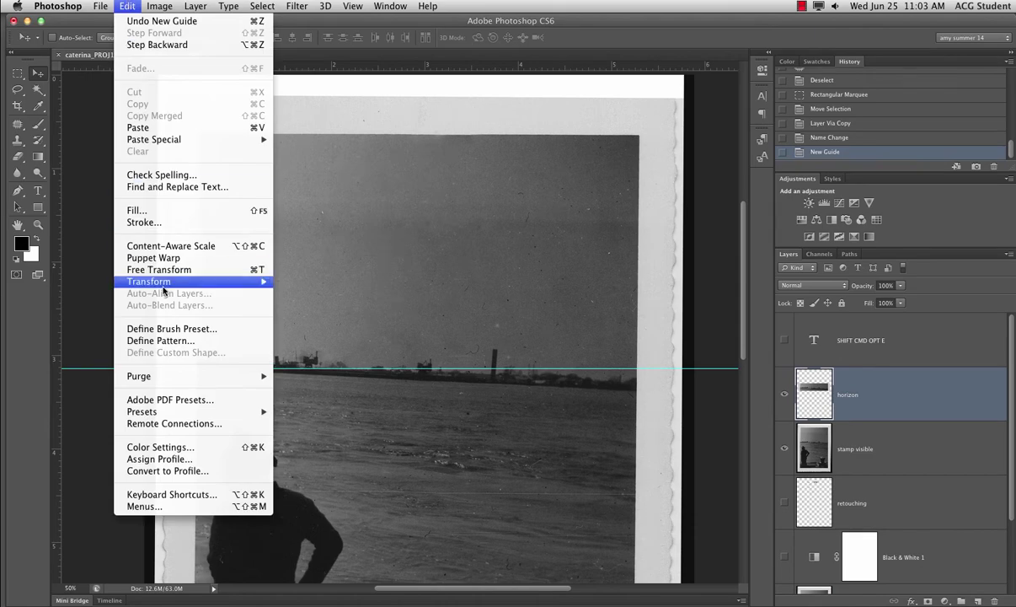
pyautogui.moveTo(156, 280)
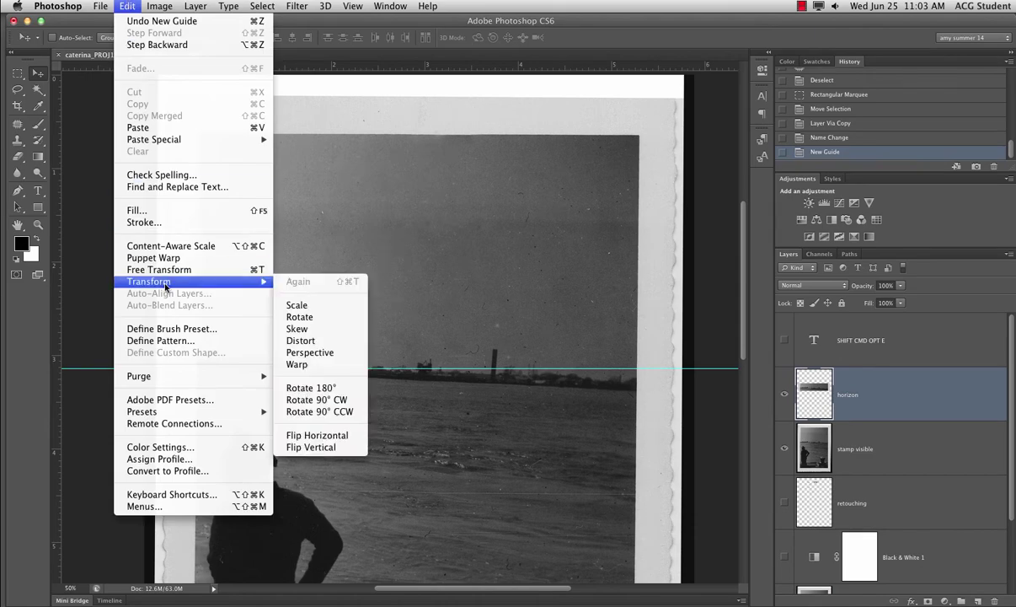
pyautogui.click(311, 318)
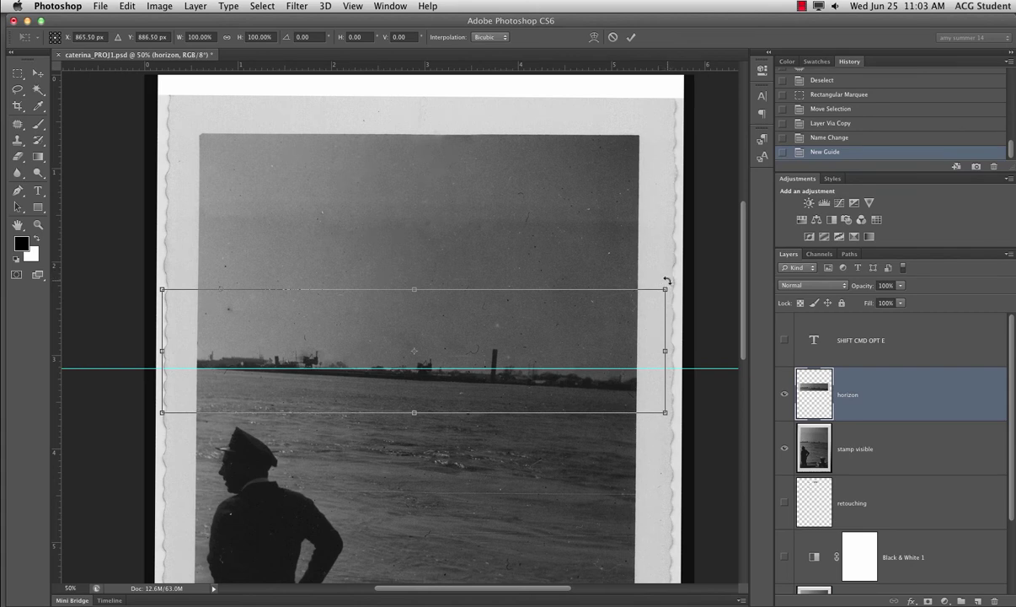
pyautogui.moveTo(667, 280); pyautogui.dragTo(663, 267)
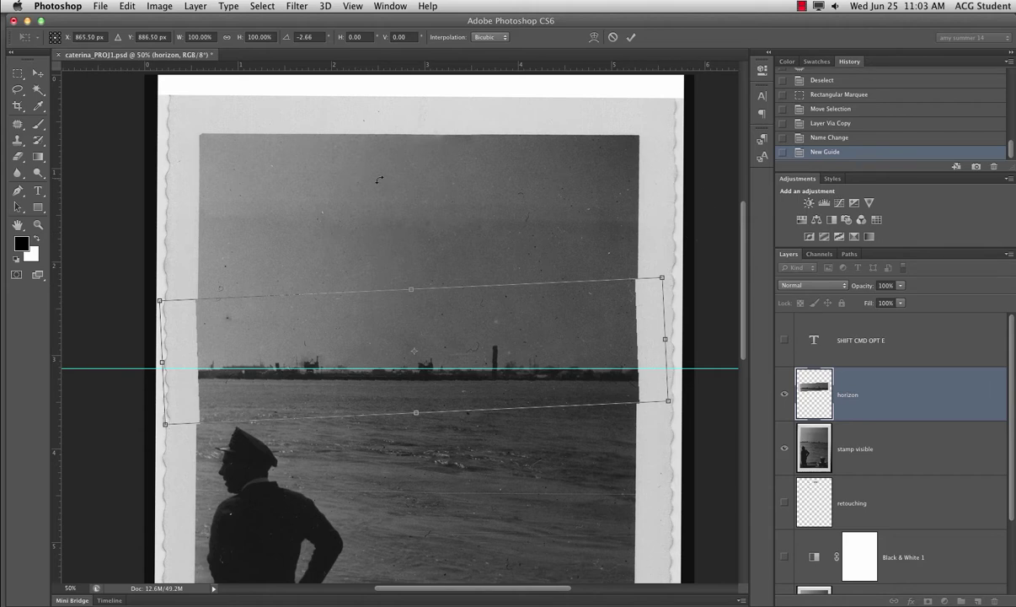
# Try scaling the rotated strip to about 102.62% and reducing its height to about 92.89%, and cancel the transform.
pyautogui.click(126, 6)
pyautogui.moveTo(135, 282)
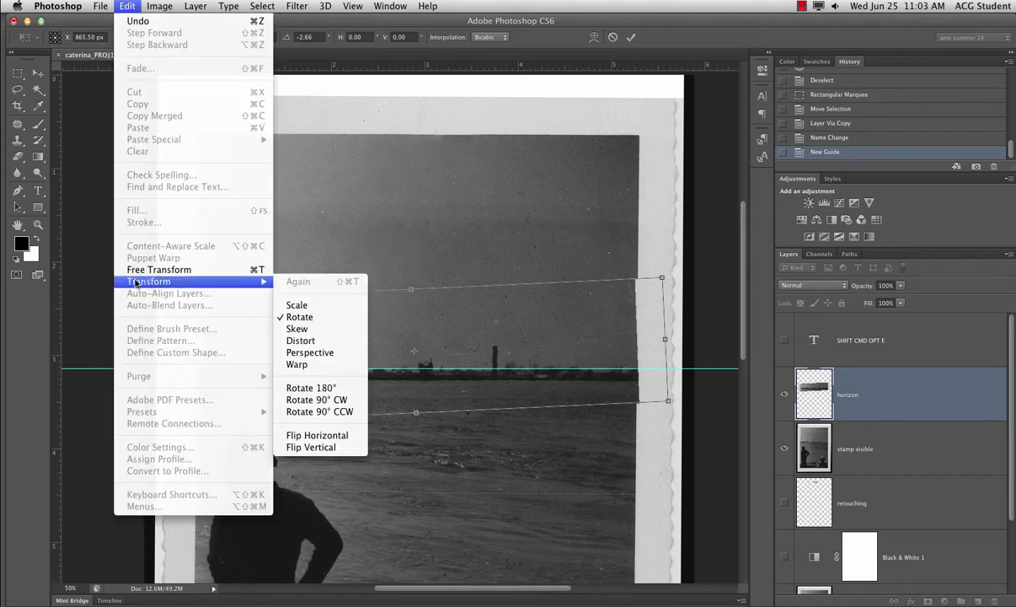
pyautogui.click(311, 305)
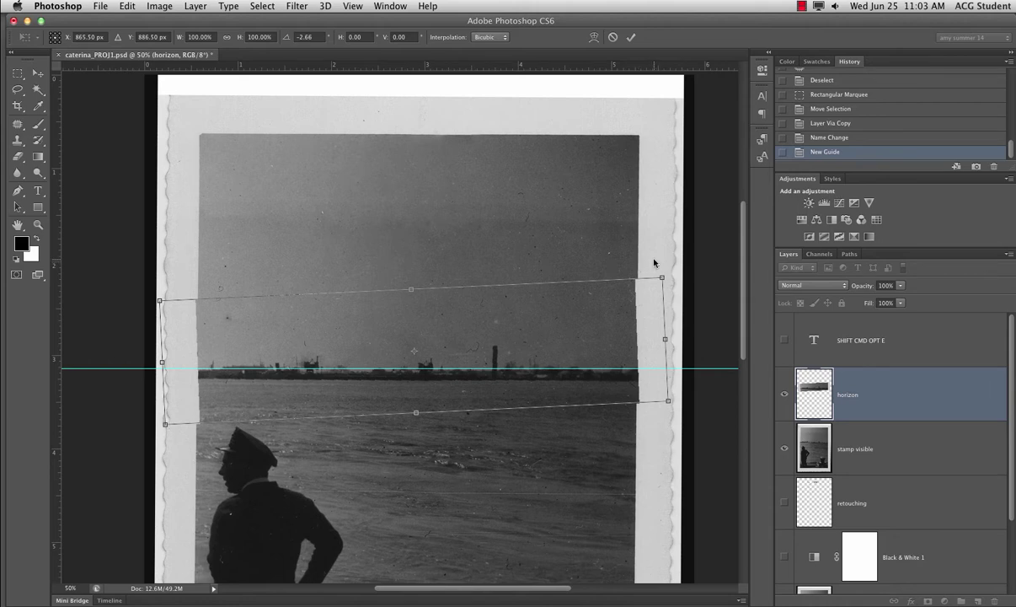
pyautogui.moveTo(661, 276); pyautogui.dragTo(670, 272)
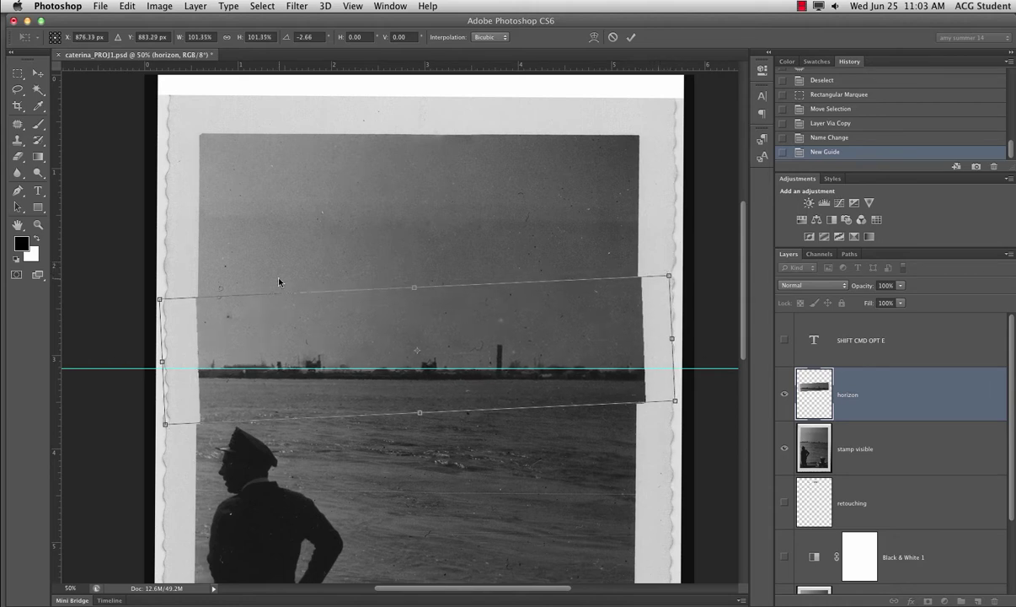
pyautogui.moveTo(160, 298); pyautogui.dragTo(152, 297)
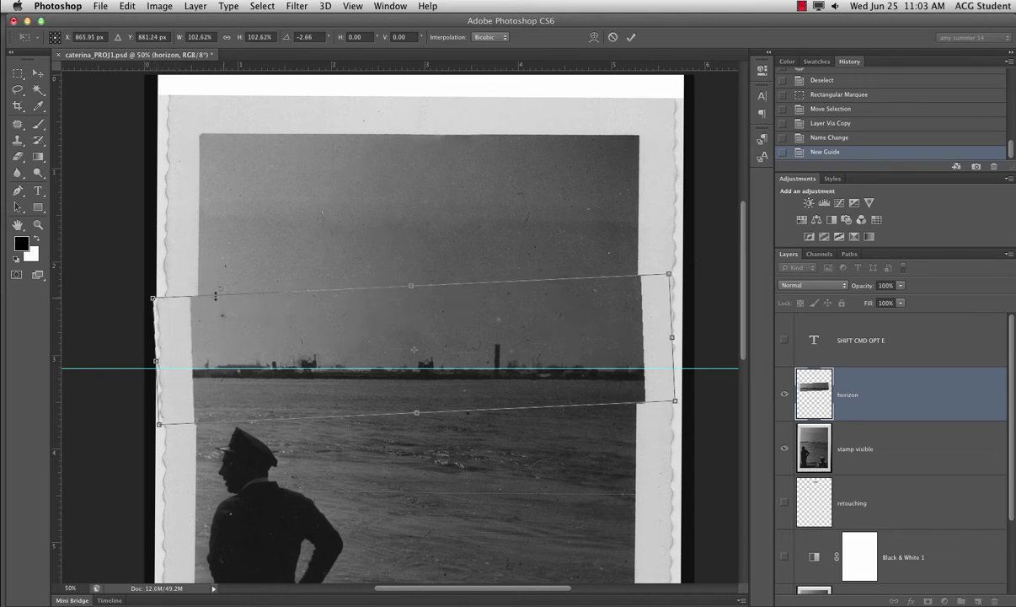
pyautogui.moveTo(403, 282); pyautogui.dragTo(409, 298)
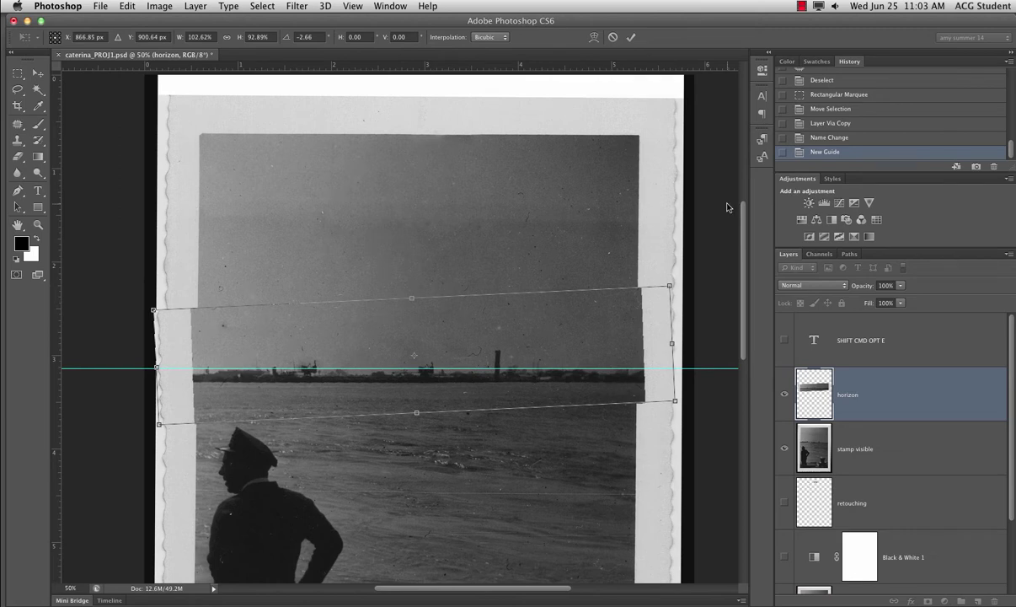
pyautogui.press('Return')
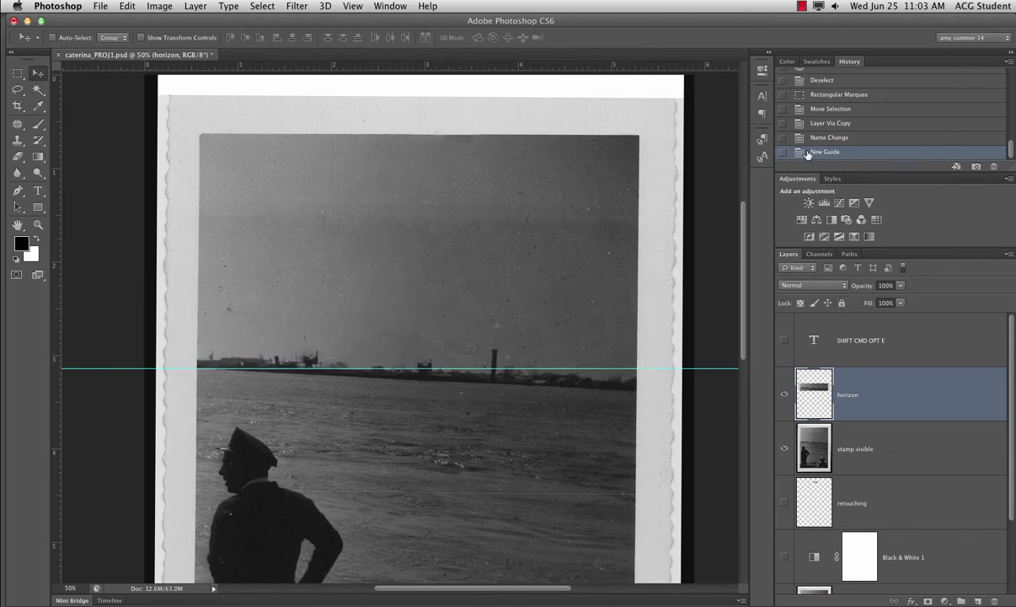
# Rotate the horizon layer about -2.56° so the shoreline runs parallel to the guide.
pyautogui.click(124, 6)
pyautogui.moveTo(139, 282)
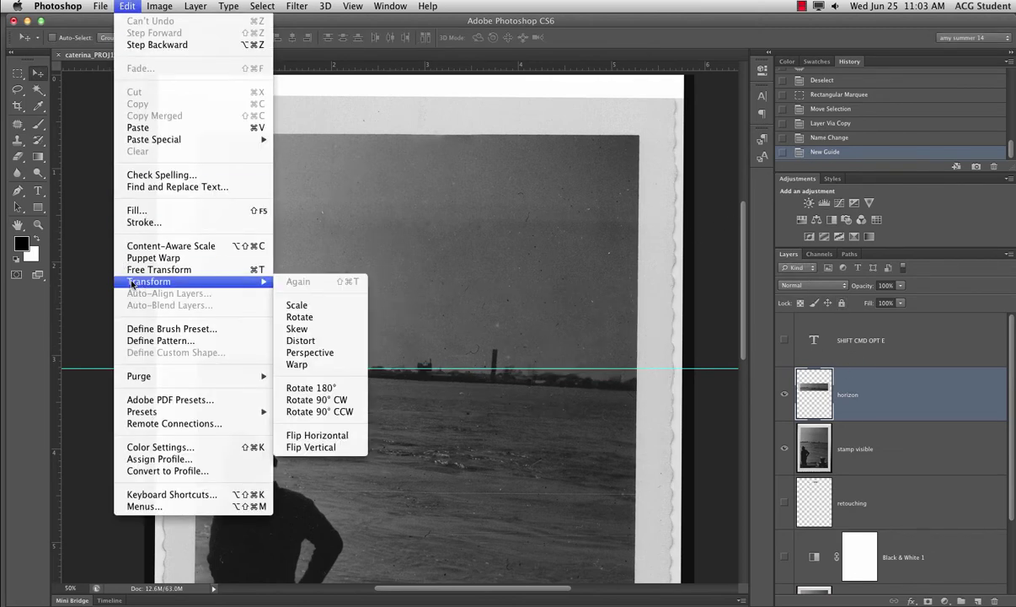
pyautogui.click(304, 317)
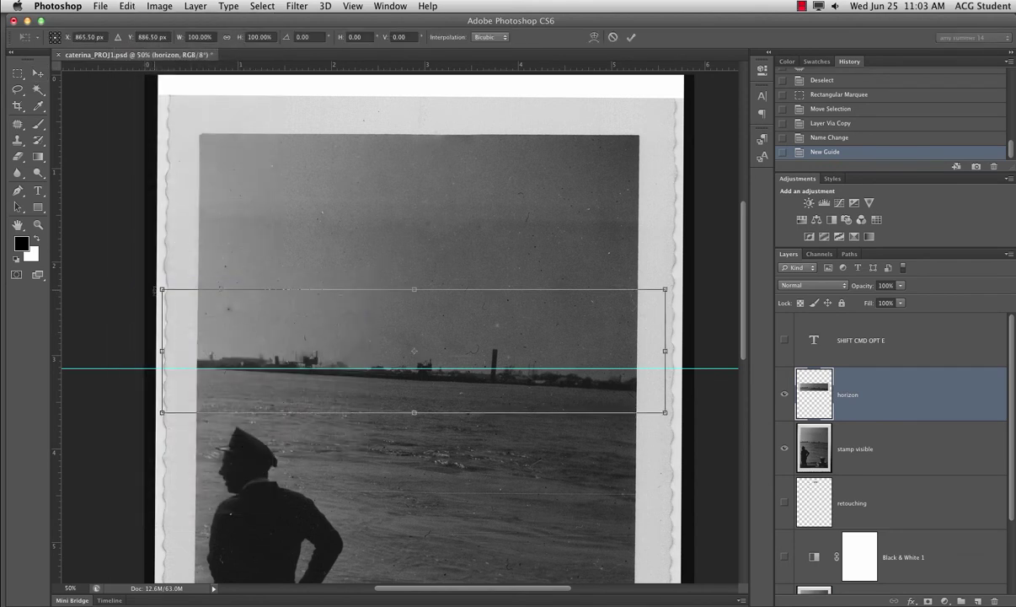
pyautogui.moveTo(143, 268); pyautogui.dragTo(143, 289)
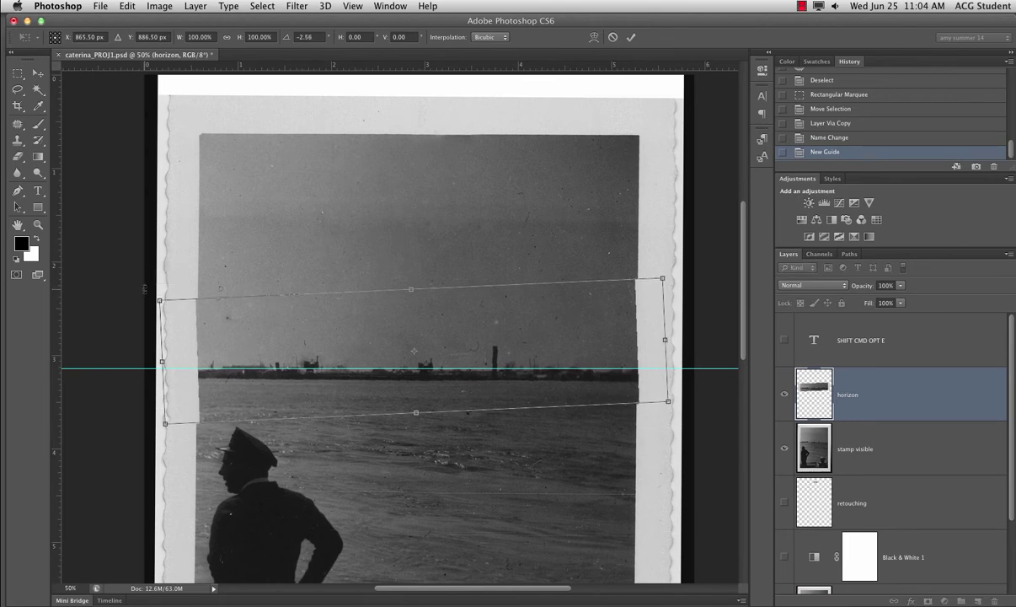
# Scale the rotated horizon strip proportionally to about 103.31% so it extends past the photo's side edges, and apply the transform.
pyautogui.click(137, 7)
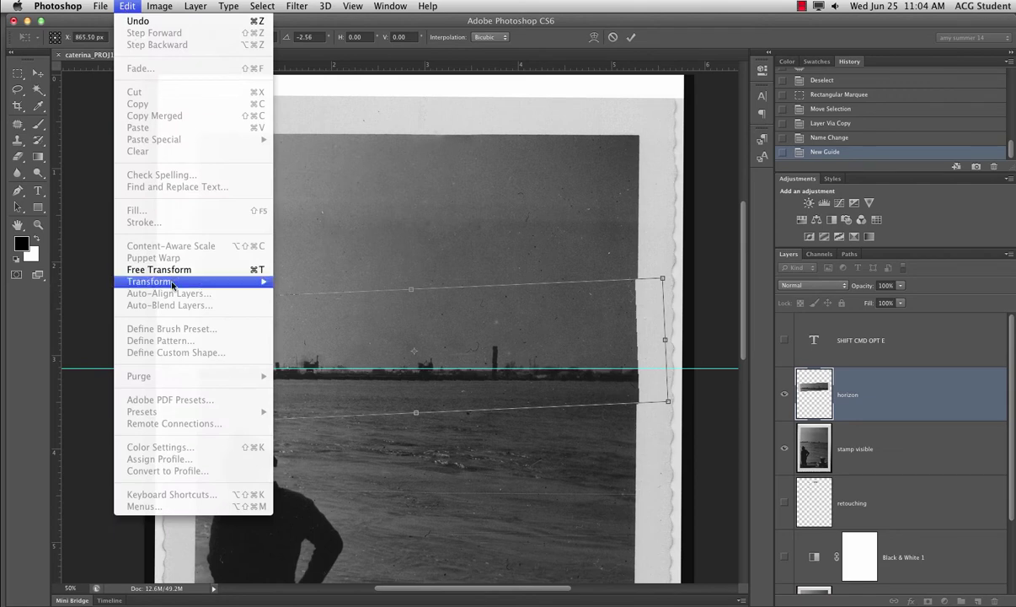
pyautogui.moveTo(247, 280)
pyautogui.click(314, 307)
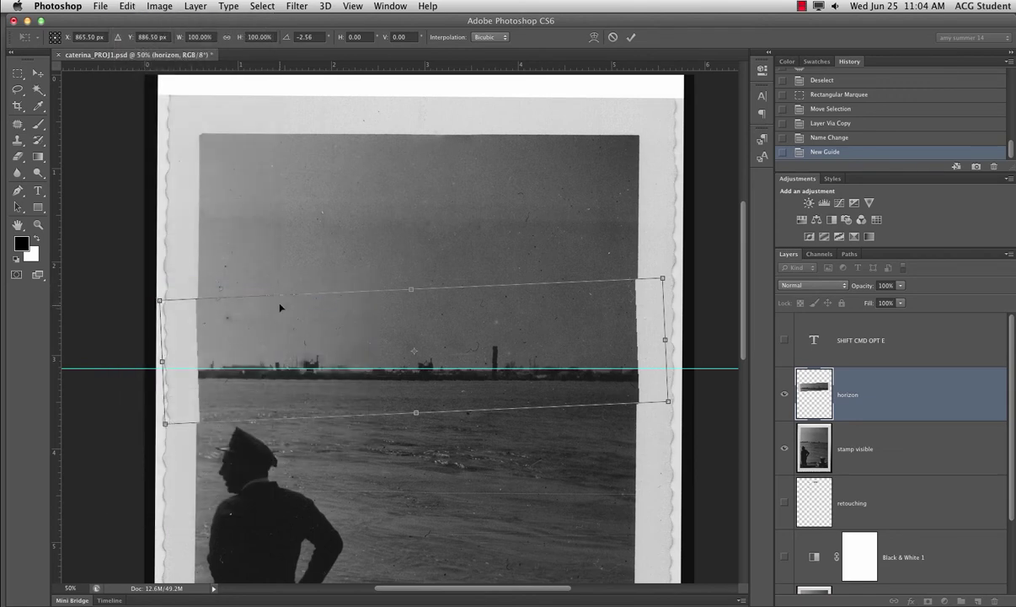
pyautogui.moveTo(662, 281); pyautogui.dragTo(672, 273)
pyautogui.moveTo(160, 299); pyautogui.dragTo(152, 296)
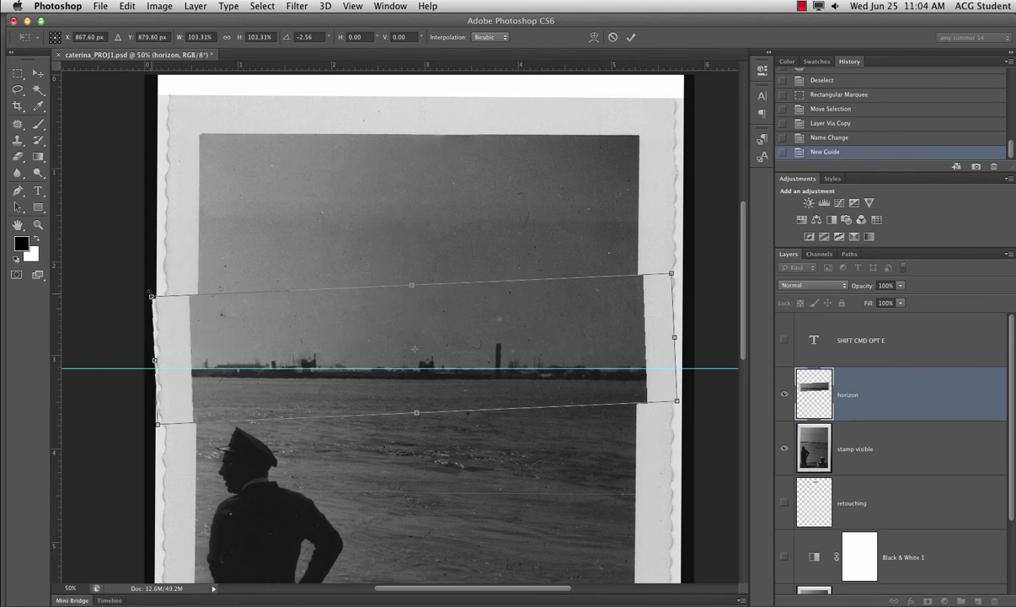
pyautogui.click(127, 5)
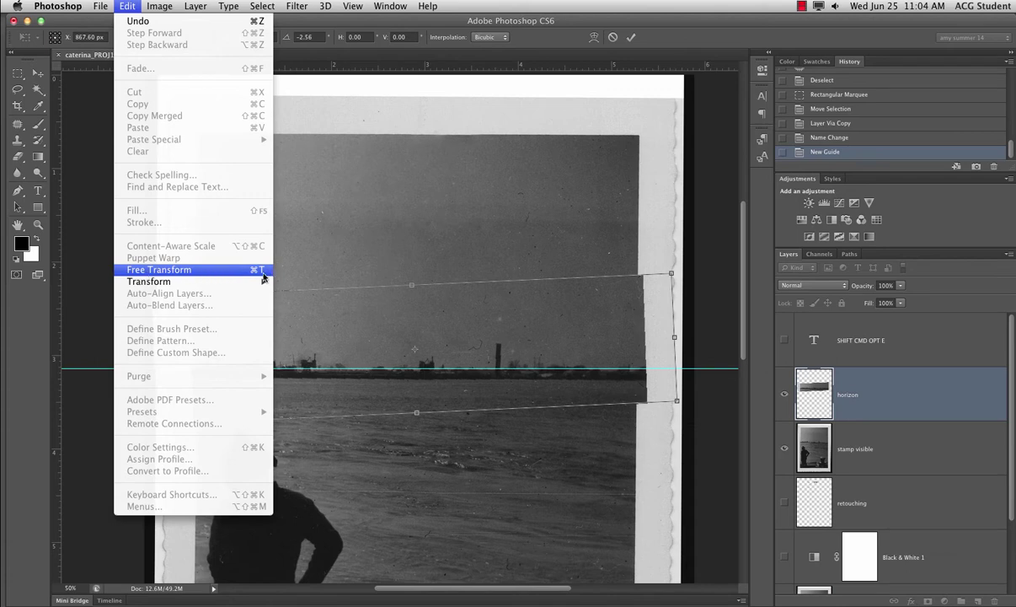
pyautogui.click(702, 177)
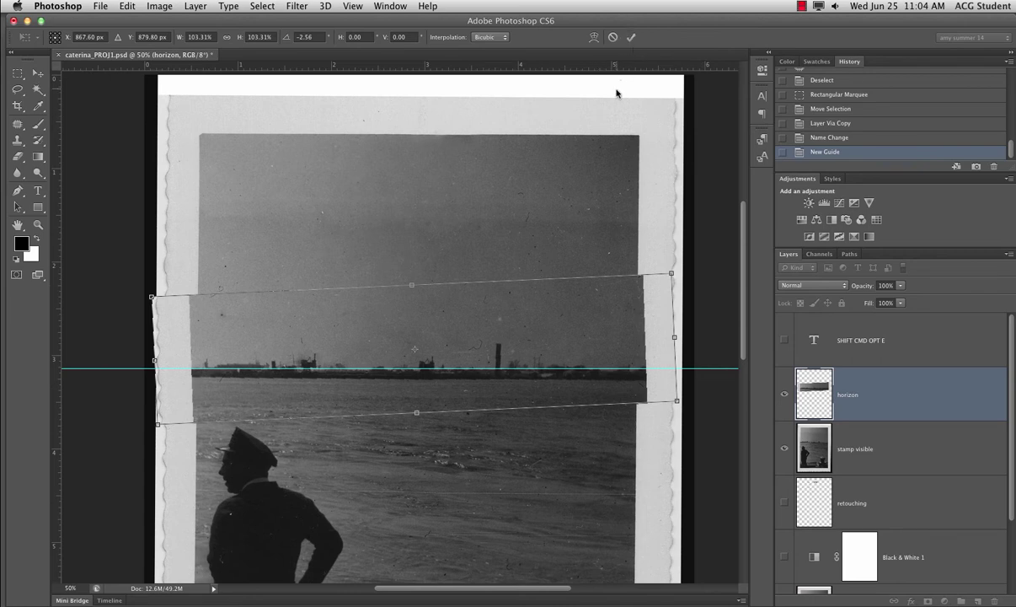
pyautogui.press('Return')
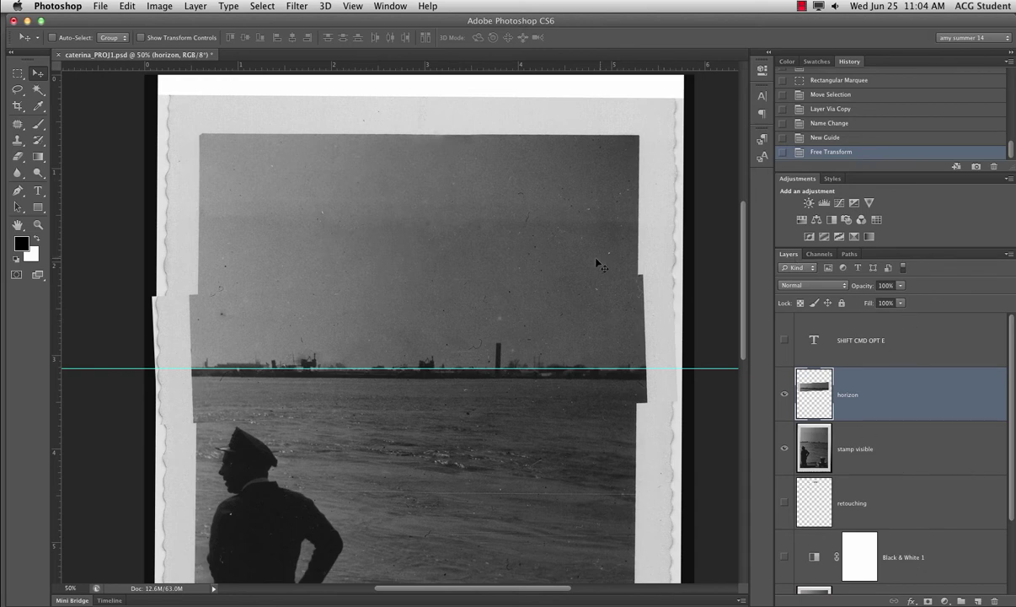
# Add a layer mask to the horizon layer and paint its overhanging left end out in black with a 175 px brush.
pyautogui.click(928, 601)
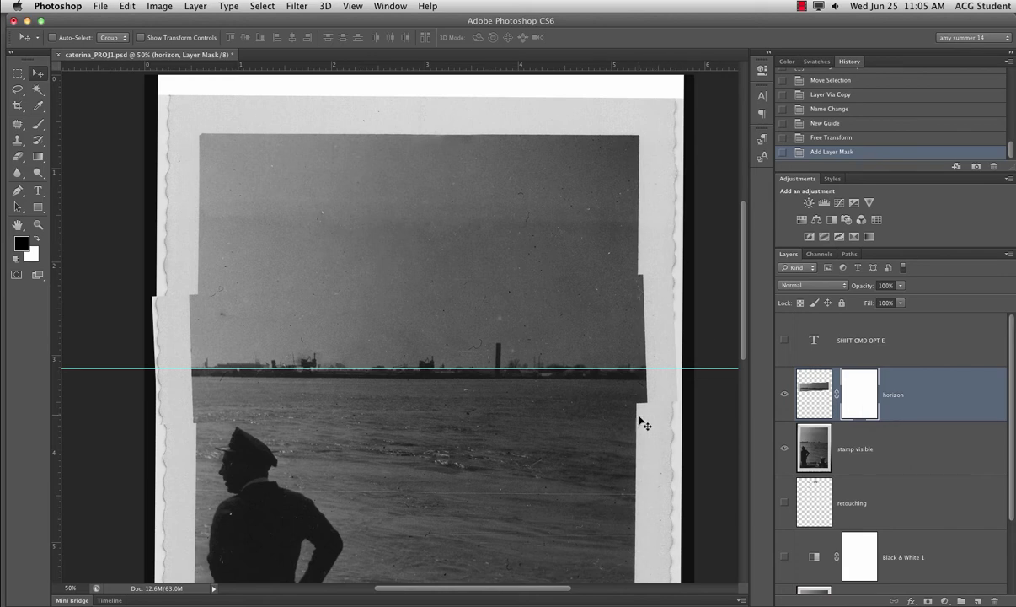
pyautogui.click(38, 126)
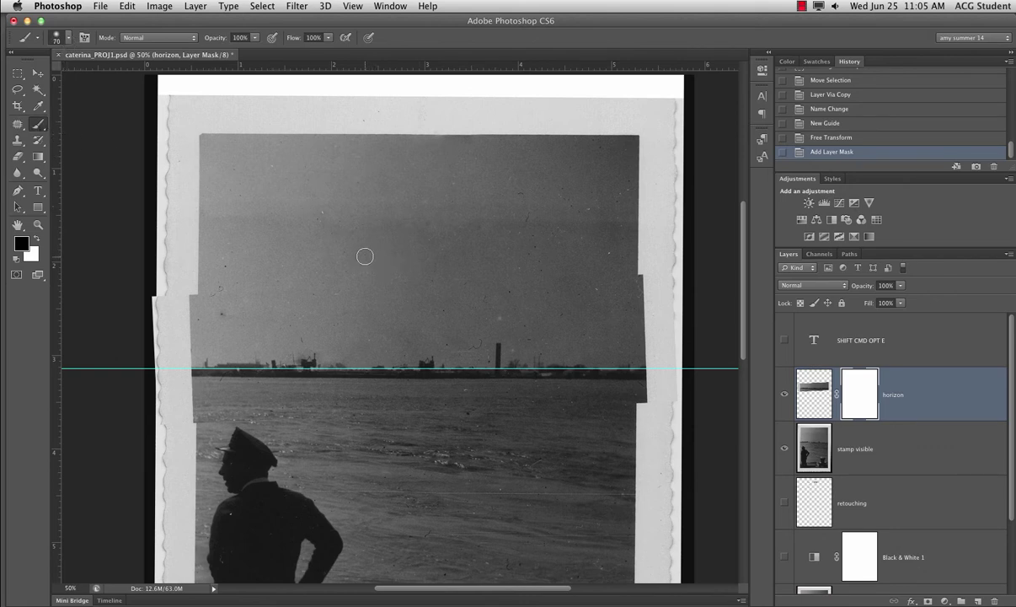
pyautogui.press(']')
pyautogui.press(']')
pyautogui.press(']')
pyautogui.press(']')
pyautogui.press(']')
pyautogui.press(']')
pyautogui.press(']')
pyautogui.press(']')
pyautogui.press(']')
pyautogui.moveTo(176, 275)
pyautogui.mouseDown()
pyautogui.moveTo(158, 350)
pyautogui.moveTo(170, 302)
pyautogui.moveTo(170, 367)
pyautogui.moveTo(176, 296)
pyautogui.moveTo(183, 324)
pyautogui.moveTo(178, 422)
pyautogui.moveTo(182, 273)
pyautogui.moveTo(163, 393)
pyautogui.mouseUp()
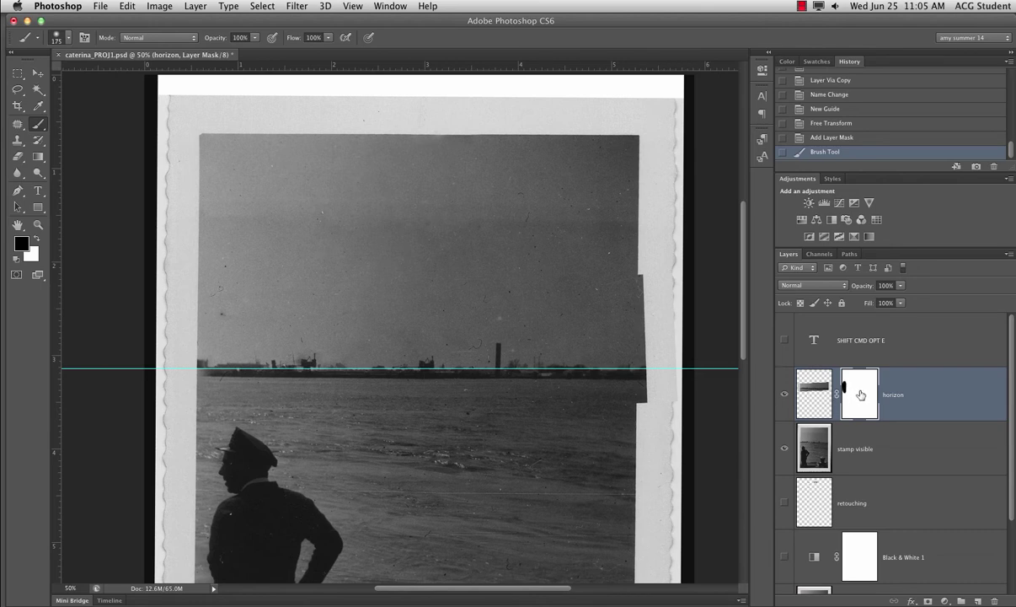
# Try painting black on the horizon layer's image instead of its mask, and undo the stroke.
pyautogui.click(813, 397)
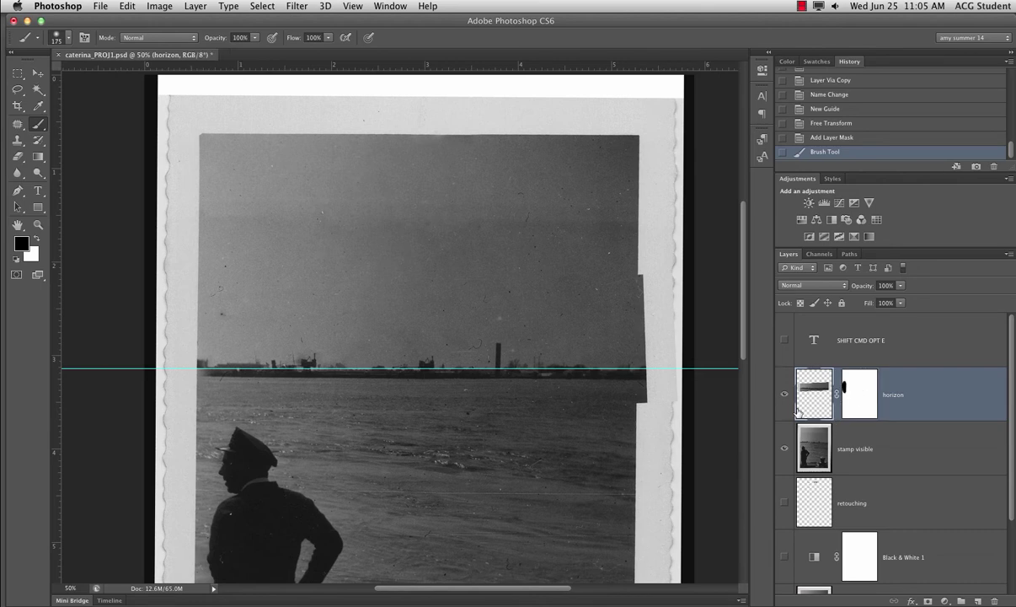
pyautogui.moveTo(203, 313)
pyautogui.mouseDown()
pyautogui.moveTo(217, 353)
pyautogui.moveTo(328, 362)
pyautogui.mouseUp()
pyautogui.click(839, 140)
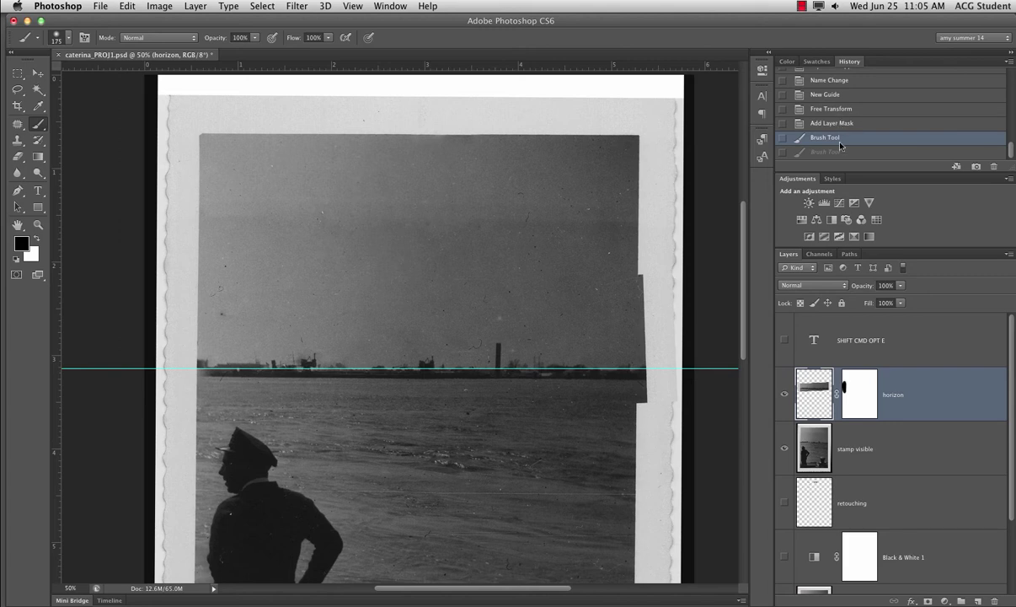
# Paint black on the horizon layer's mask to hide the strip's overhanging right end.
pyautogui.click(852, 395)
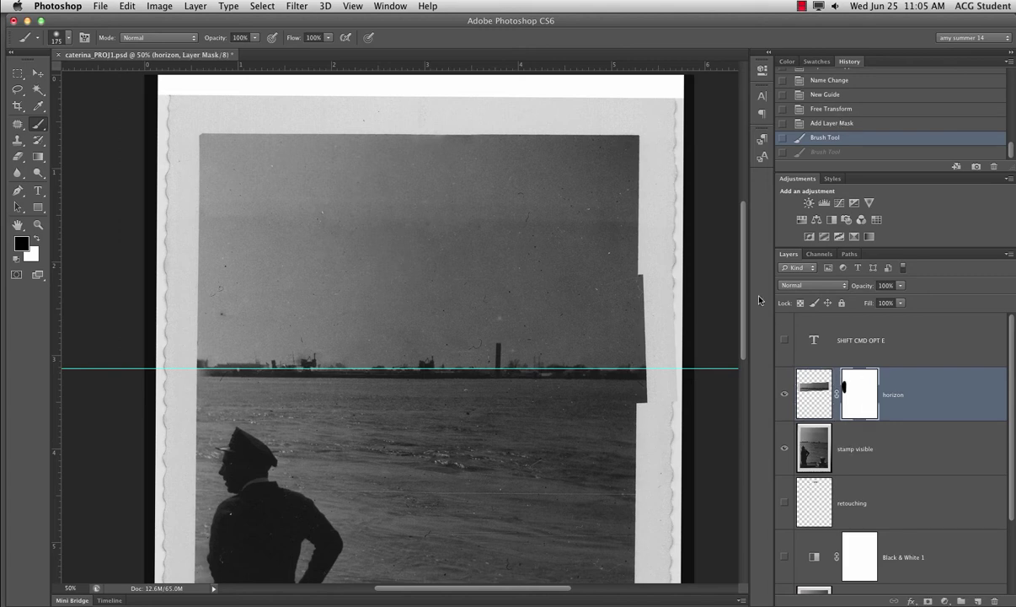
pyautogui.moveTo(656, 286)
pyautogui.mouseDown()
pyautogui.moveTo(653, 360)
pyautogui.moveTo(672, 257)
pyautogui.moveTo(650, 295)
pyautogui.mouseUp()
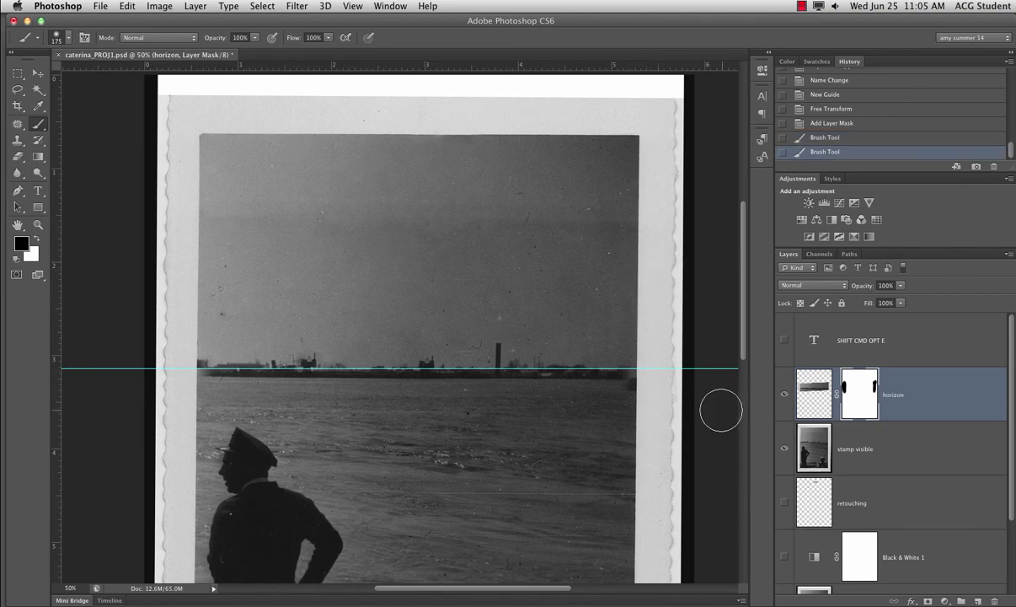
# Paint white on the mask with a 45 px brush to bring back the shoreline at the photo's right edge.
pyautogui.press('super+1')
pyautogui.moveTo(609, 461); pyautogui.dragTo(253, 395)
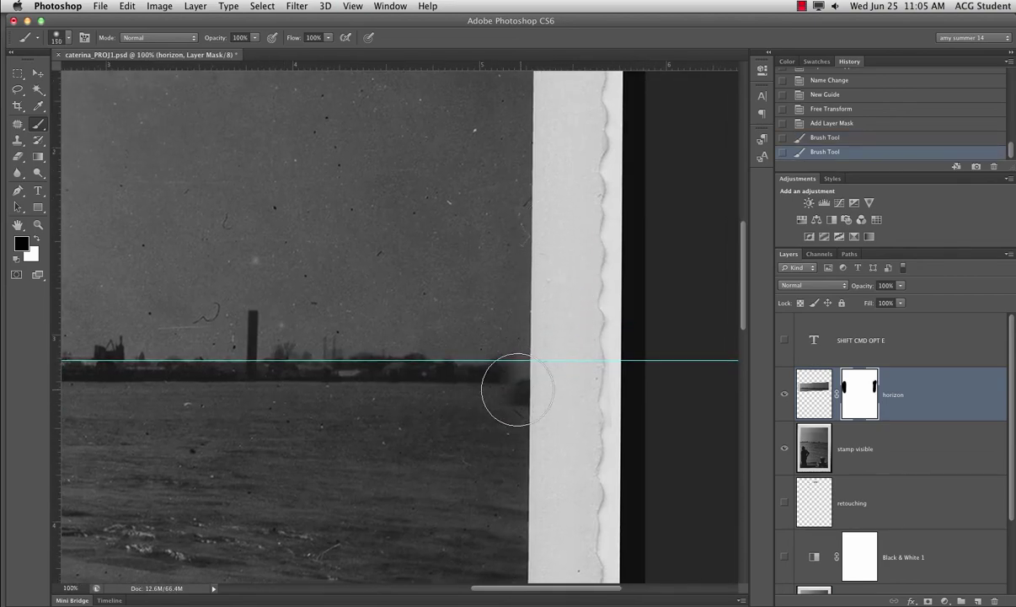
pyautogui.press('[')
pyautogui.press('[')
pyautogui.press('[')
pyautogui.press('[')
pyautogui.press('[')
pyautogui.press('[')
pyautogui.press('[')
pyautogui.press('[')
pyautogui.click(34, 235)
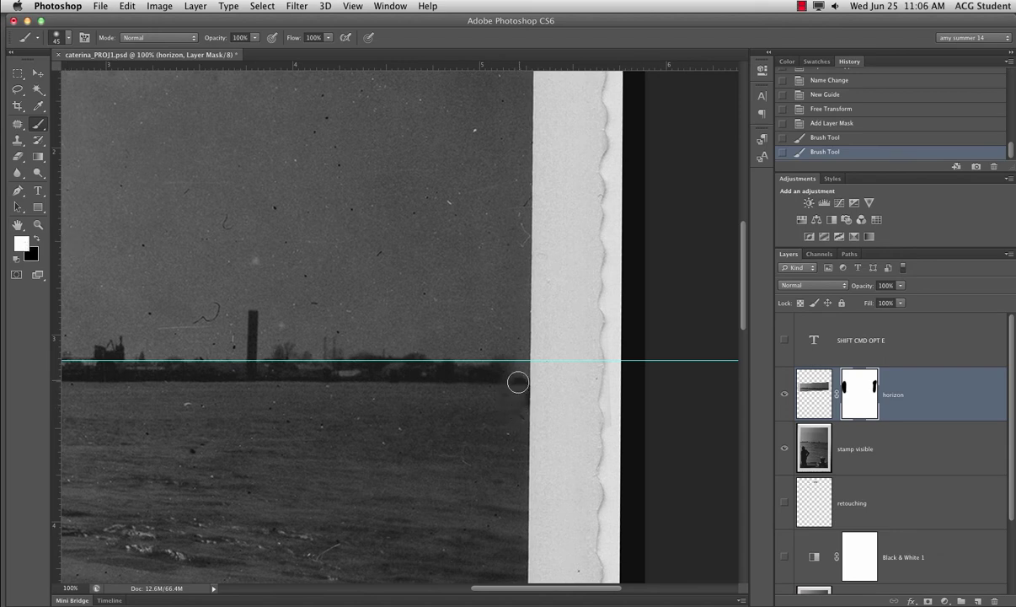
pyautogui.moveTo(516, 390)
pyautogui.mouseDown()
pyautogui.moveTo(502, 370)
pyautogui.moveTo(511, 409)
pyautogui.mouseUp()
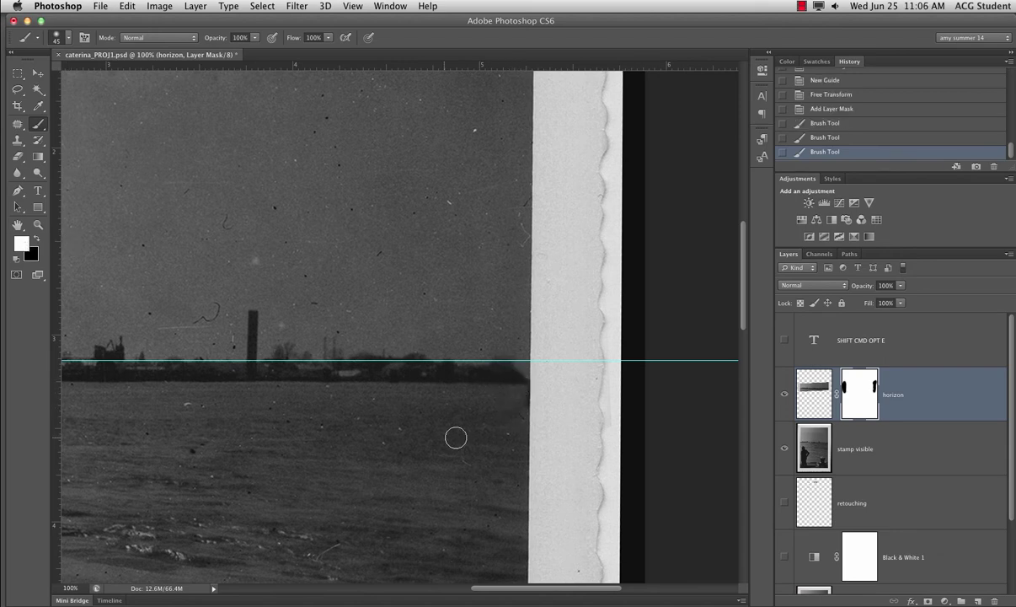
# Paint white on the mask just above the shoreline at the photo's left edge to restore that part of the strip.
pyautogui.moveTo(317, 422); pyautogui.dragTo(567, 400)
pyautogui.moveTo(325, 468); pyautogui.dragTo(558, 446)
pyautogui.moveTo(193, 362); pyautogui.dragTo(657, 429)
pyautogui.moveTo(269, 409); pyautogui.dragTo(242, 386)
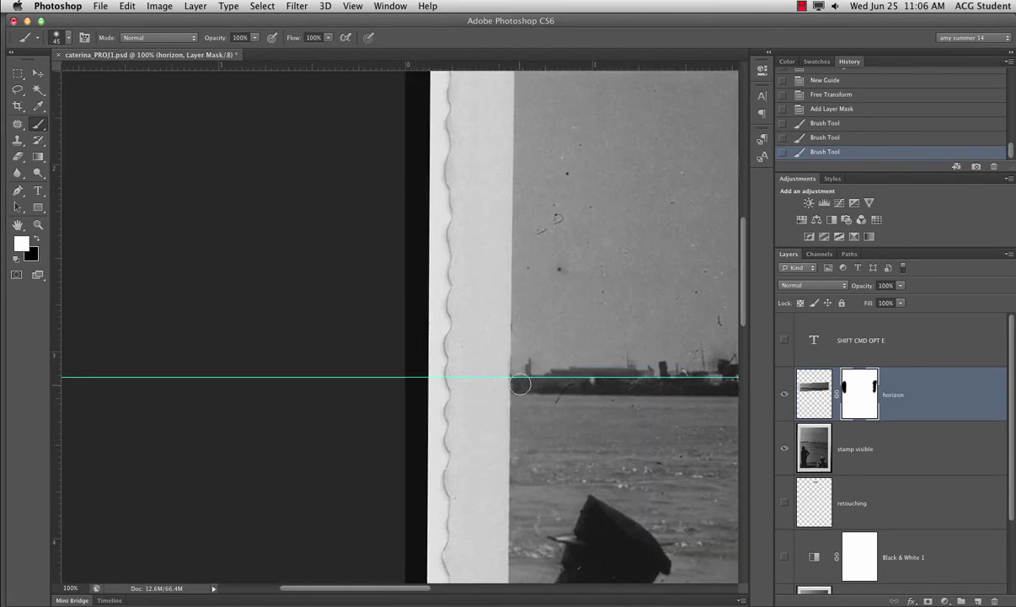
pyautogui.moveTo(521, 336); pyautogui.dragTo(529, 327)
# Examine the horizon strip alone with its mask disabled and re-enabled, and show the stamp visible layer again.
pyautogui.moveTo(594, 388); pyautogui.dragTo(252, 396)
pyautogui.moveTo(634, 402); pyautogui.dragTo(324, 357)
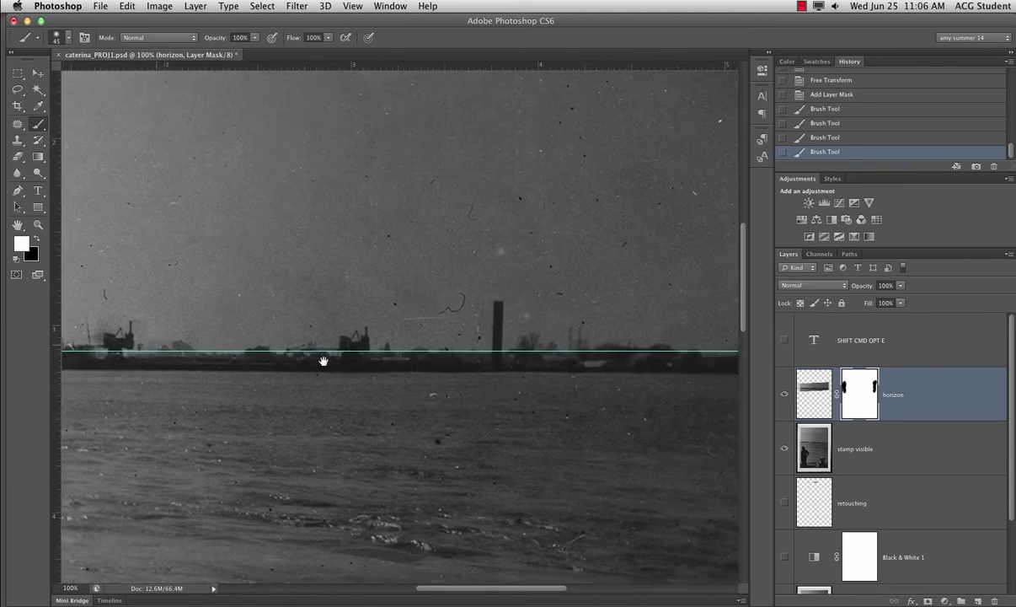
pyautogui.moveTo(449, 370); pyautogui.dragTo(254, 358)
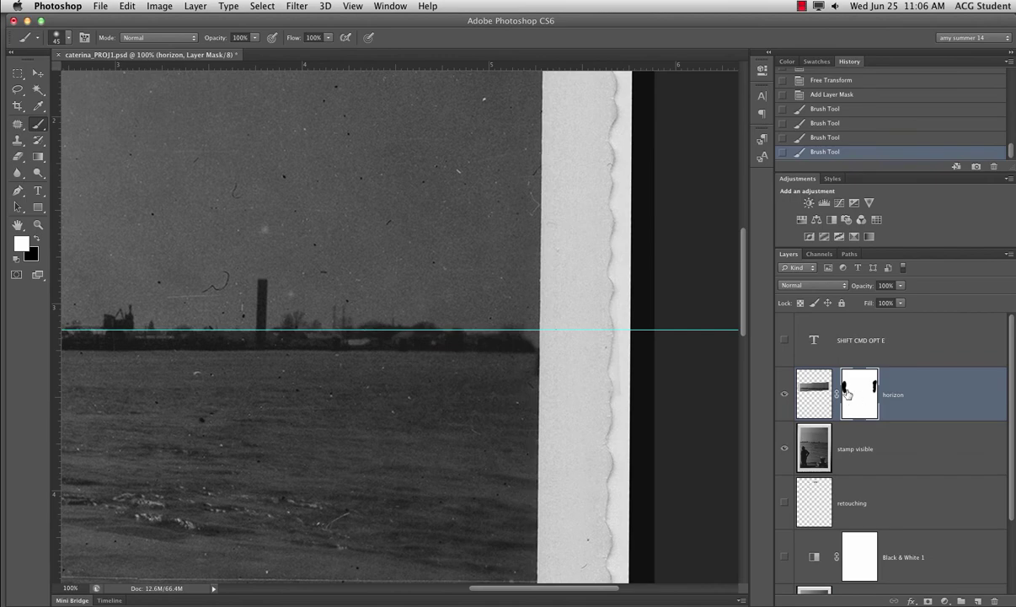
pyautogui.click(783, 452)
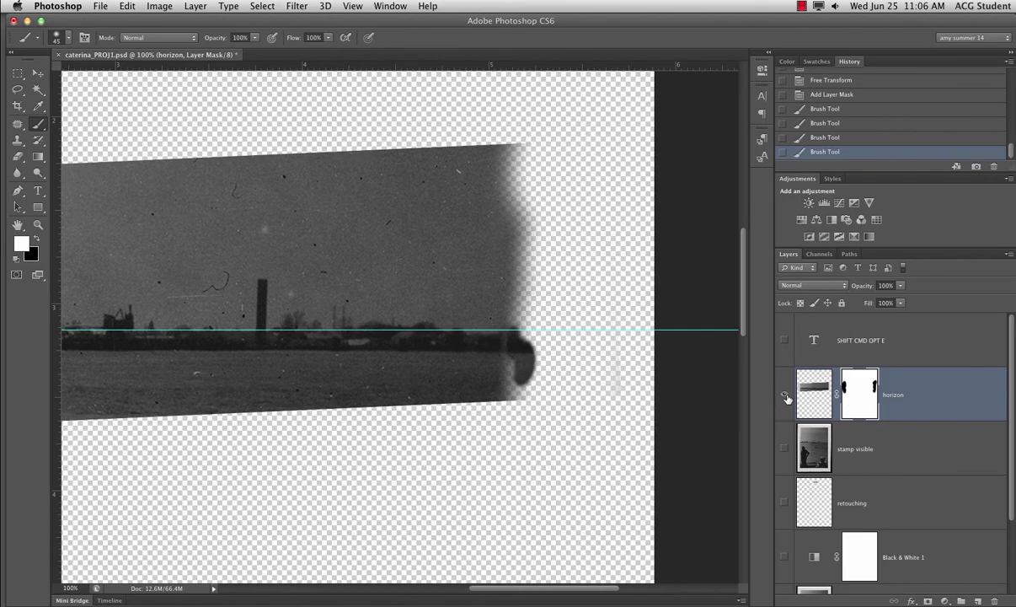
pyautogui.moveTo(346, 341); pyautogui.dragTo(585, 370)
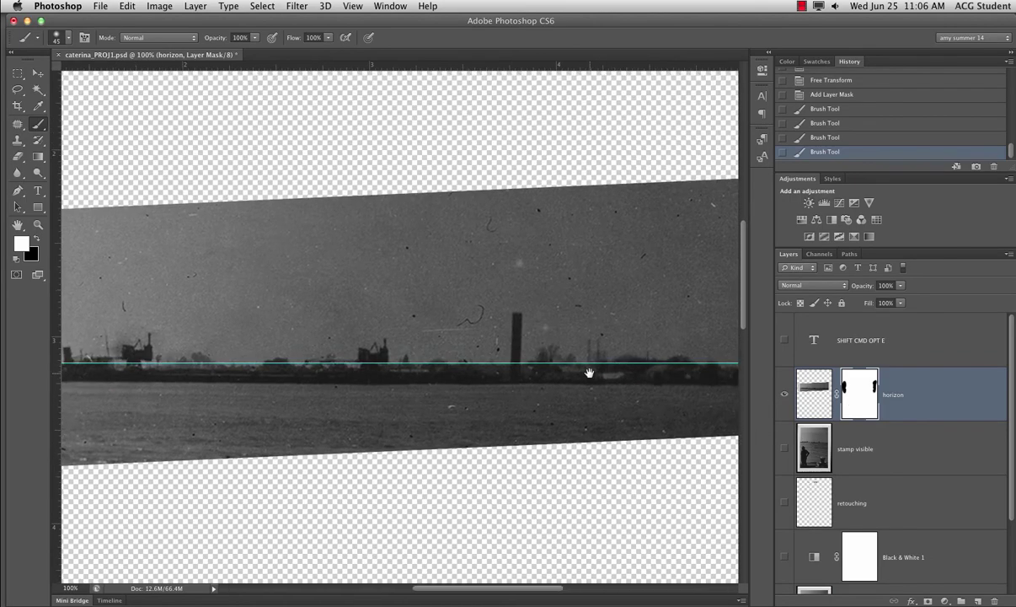
pyautogui.rightClick(860, 406)
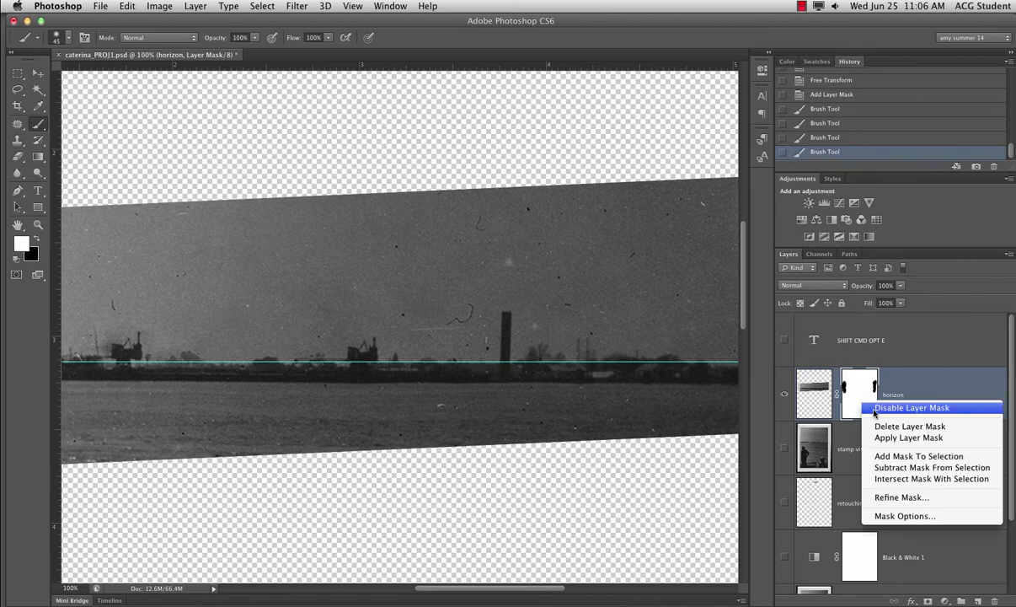
pyautogui.click(910, 408)
pyautogui.press('super+minus')
pyautogui.press('super+minus')
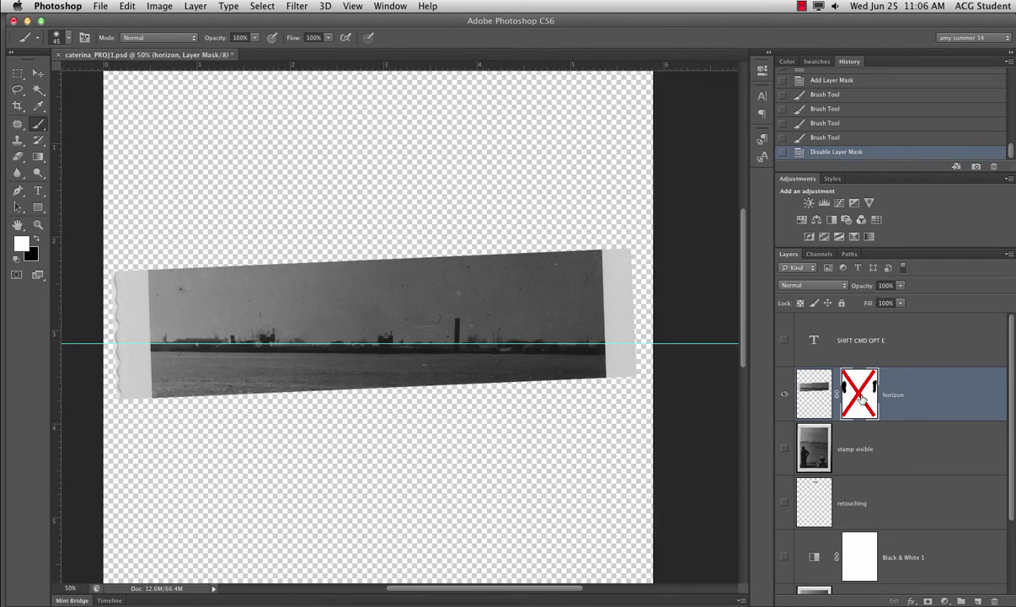
pyautogui.keyDown('shift'); pyautogui.click(860, 400); pyautogui.keyUp('shift')
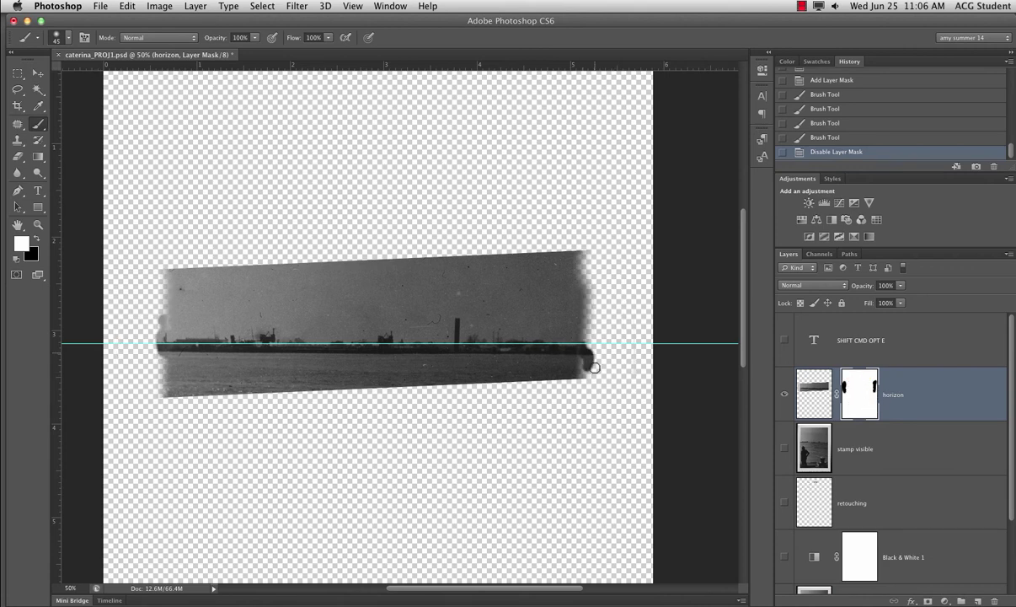
pyautogui.click(783, 451)
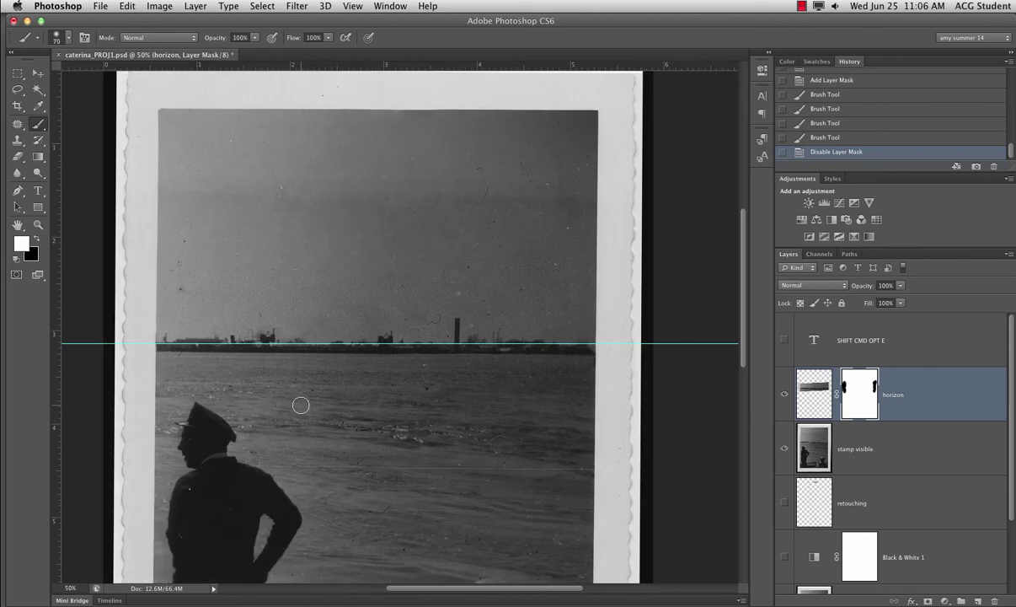
# Paint black on the mask in a straight line across the water with a 125 px brush to soften the strip's lower edge.
pyautogui.press(']')
pyautogui.press(']')
pyautogui.press(']')
pyautogui.press(']')
pyautogui.click(211, 386)
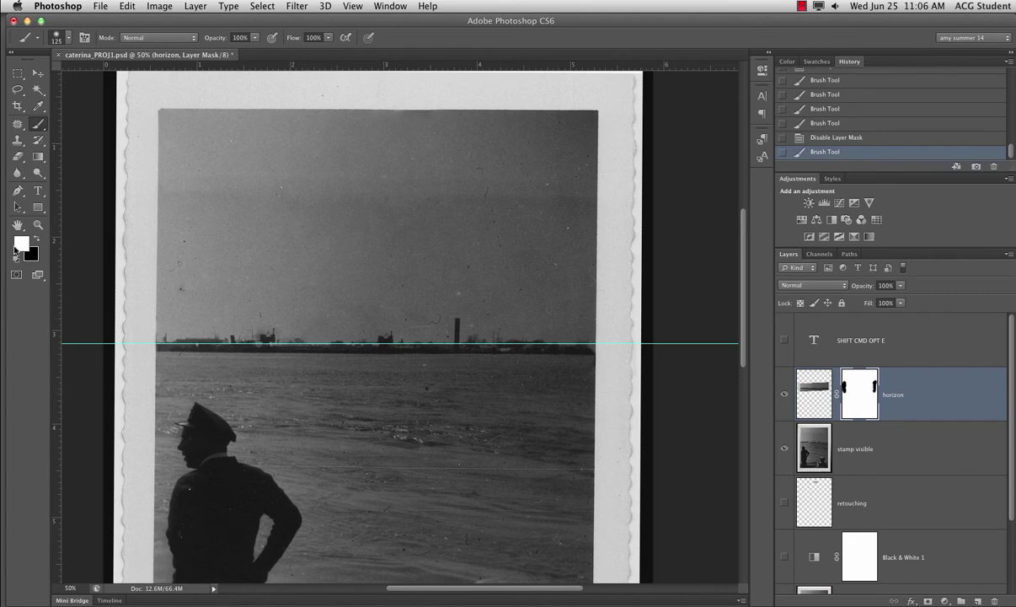
pyautogui.click(15, 256)
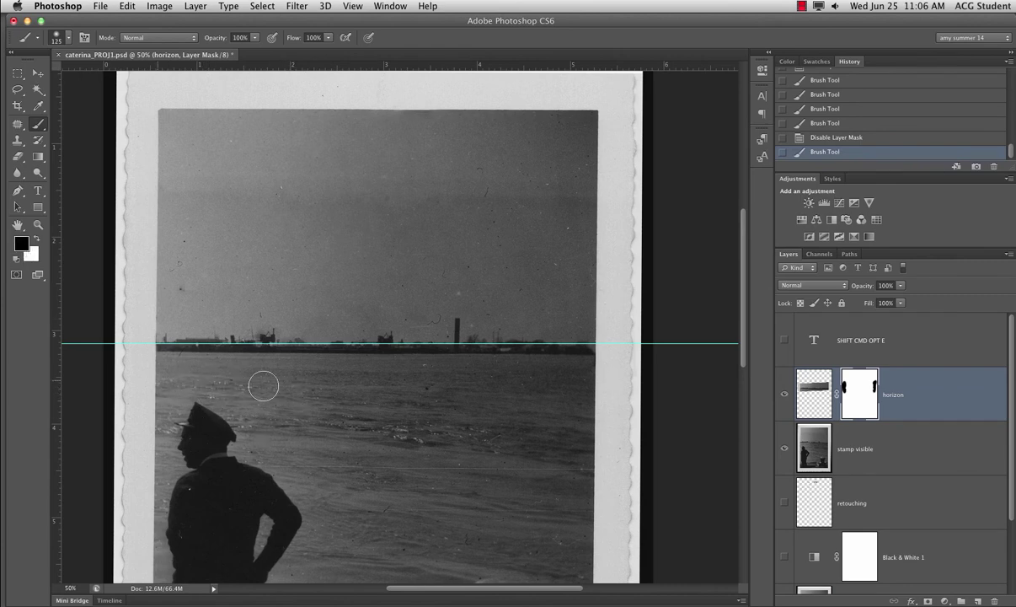
pyautogui.keyDown('shift'); pyautogui.click(581, 392); pyautogui.keyUp('shift')
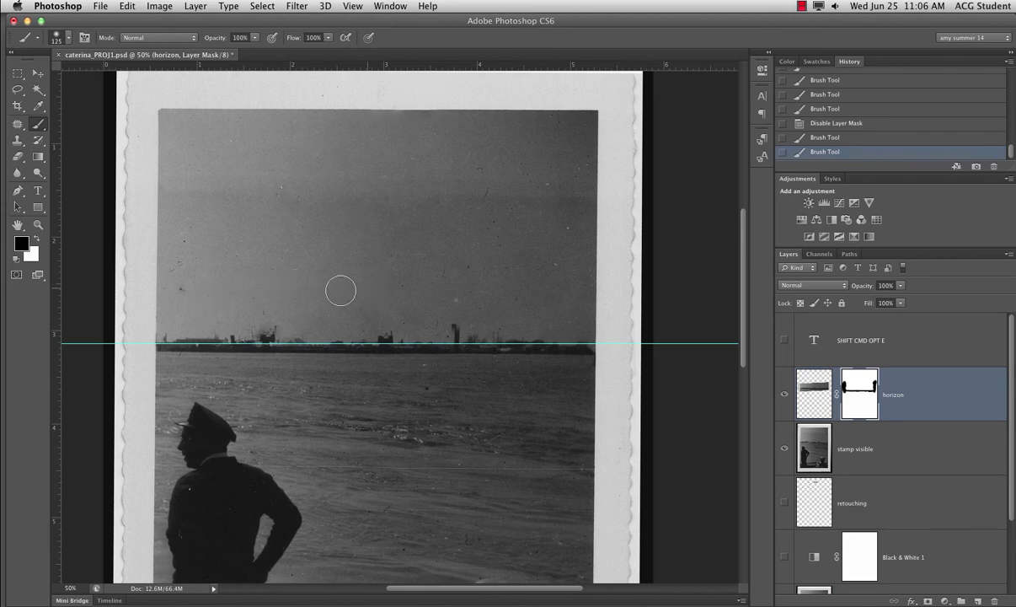
# Try masking out the strip's upper sky edge in black at 100% opacity, hiding the stamp visible layer while painting.
pyautogui.moveTo(340, 291)
pyautogui.mouseDown()
pyautogui.moveTo(289, 284)
pyautogui.moveTo(271, 267)
pyautogui.moveTo(221, 252)
pyautogui.mouseUp()
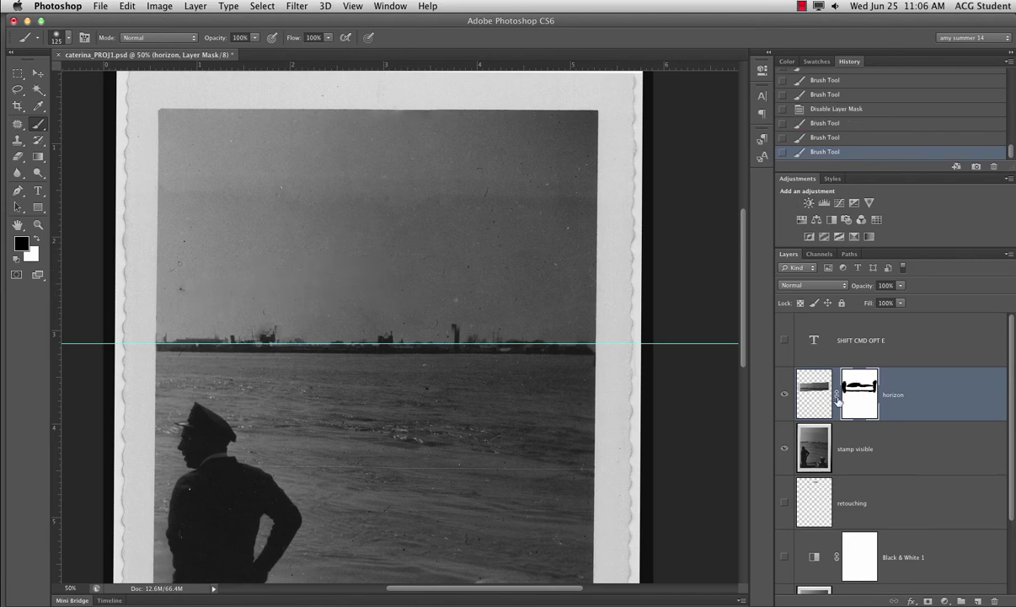
pyautogui.click(784, 448)
pyautogui.moveTo(371, 246)
pyautogui.mouseDown()
pyautogui.moveTo(477, 264)
pyautogui.moveTo(433, 273)
pyautogui.moveTo(613, 286)
pyautogui.moveTo(546, 245)
pyautogui.moveTo(425, 275)
pyautogui.moveTo(516, 278)
pyautogui.moveTo(587, 260)
pyautogui.moveTo(156, 246)
pyautogui.moveTo(179, 268)
pyautogui.moveTo(243, 255)
pyautogui.moveTo(200, 290)
pyautogui.moveTo(434, 259)
pyautogui.moveTo(471, 276)
pyautogui.moveTo(594, 268)
pyautogui.moveTo(655, 301)
pyautogui.mouseUp()
pyautogui.click(172, 391)
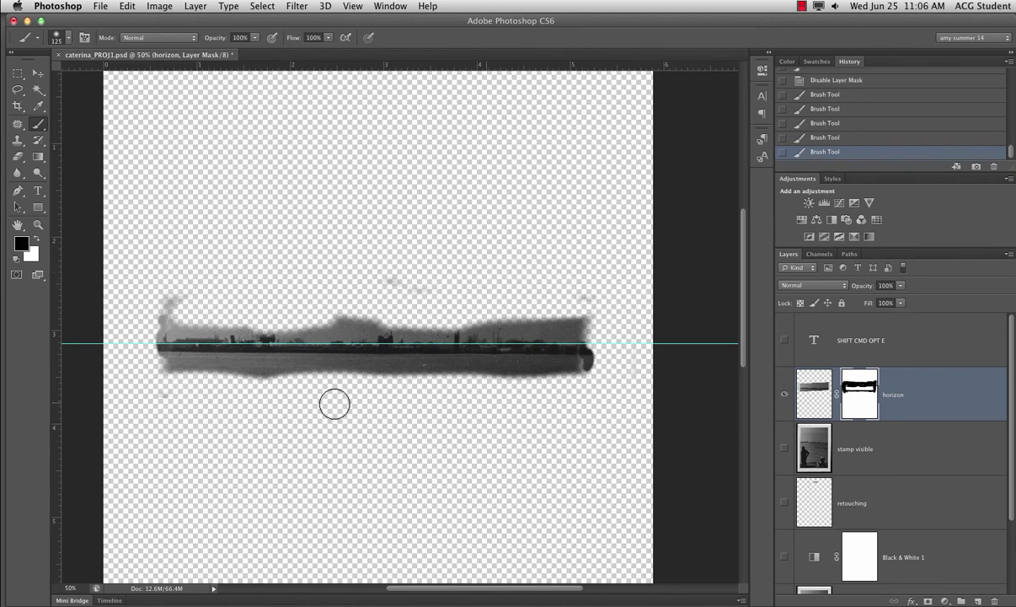
pyautogui.click(784, 449)
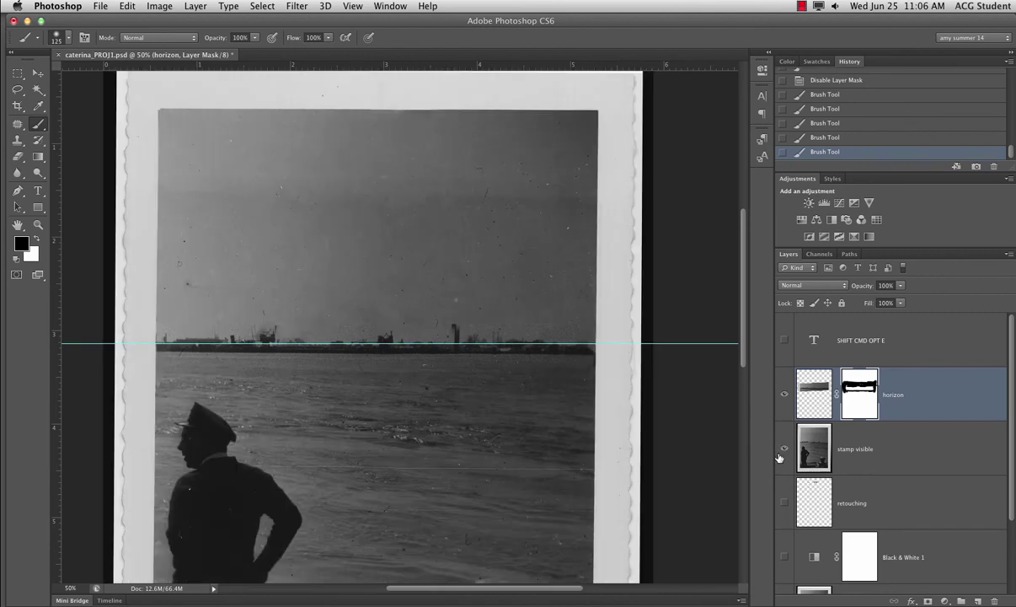
# Inspect the masked skyline around the tower up close and undo the last three mask strokes.
pyautogui.hotkey('ctrl', '+')
pyautogui.hotkey('ctrl', '+')
pyautogui.hotkey('ctrl', '+')
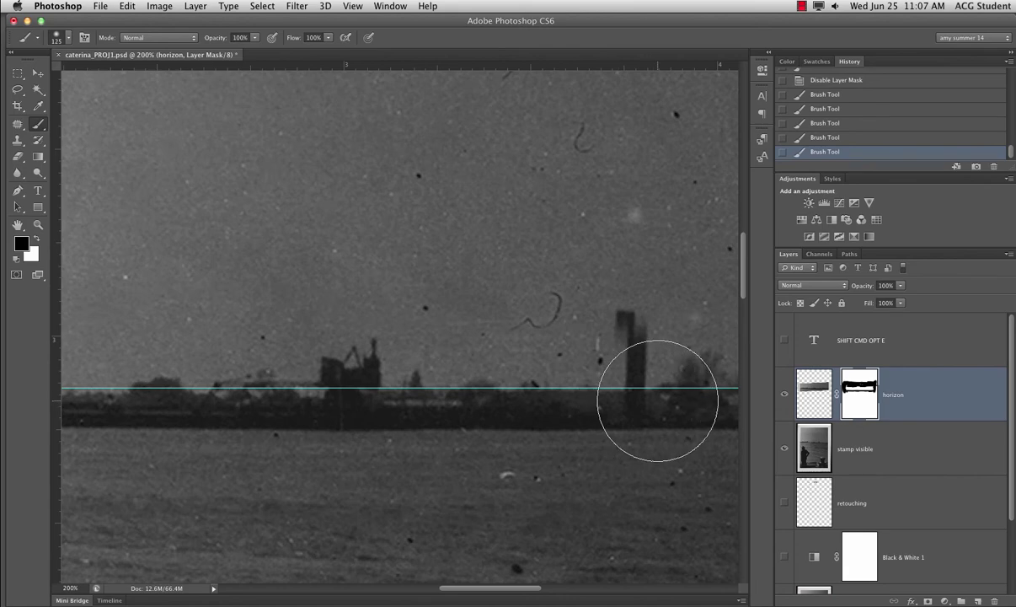
pyautogui.hotkey('ctrl', '-')
pyautogui.click(784, 448)
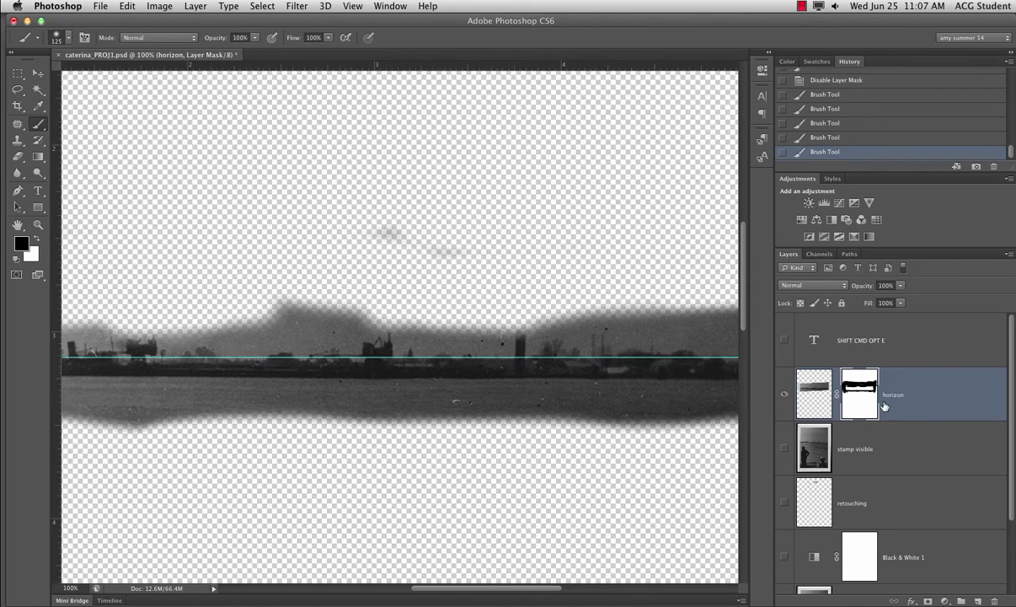
pyautogui.click(856, 125)
pyautogui.click(842, 111)
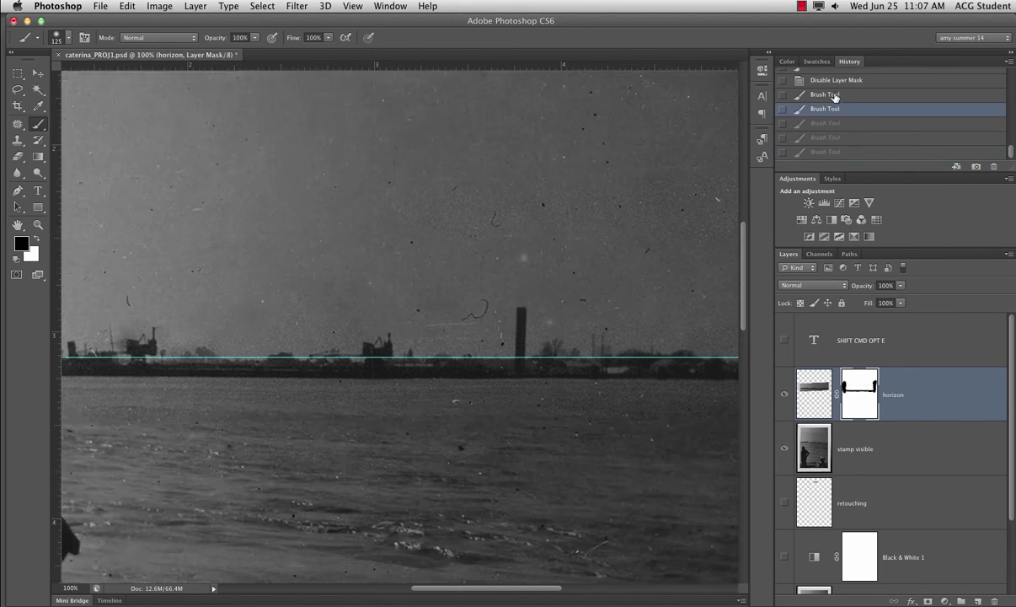
# Hide the stamp visible layer and paint black at 54% brush opacity along the strip's upper sky edge on the mask.
pyautogui.click(784, 451)
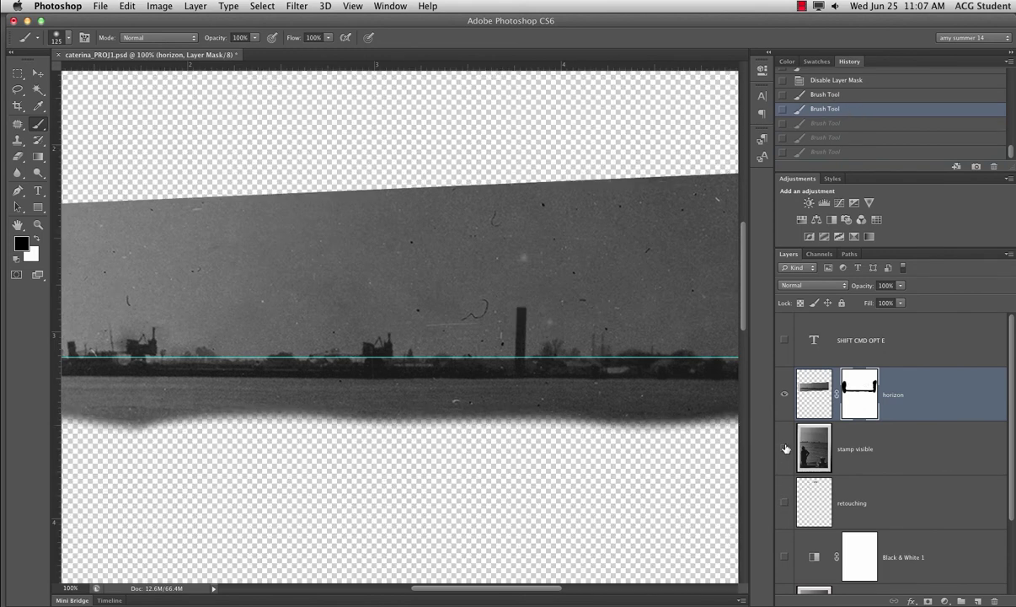
pyautogui.moveTo(226, 39); pyautogui.dragTo(216, 41)
pyautogui.moveTo(340, 193)
pyautogui.mouseDown()
pyautogui.moveTo(295, 220)
pyautogui.moveTo(329, 238)
pyautogui.moveTo(642, 200)
pyautogui.moveTo(296, 179)
pyautogui.moveTo(261, 189)
pyautogui.moveTo(272, 229)
pyautogui.moveTo(207, 231)
pyautogui.mouseUp()
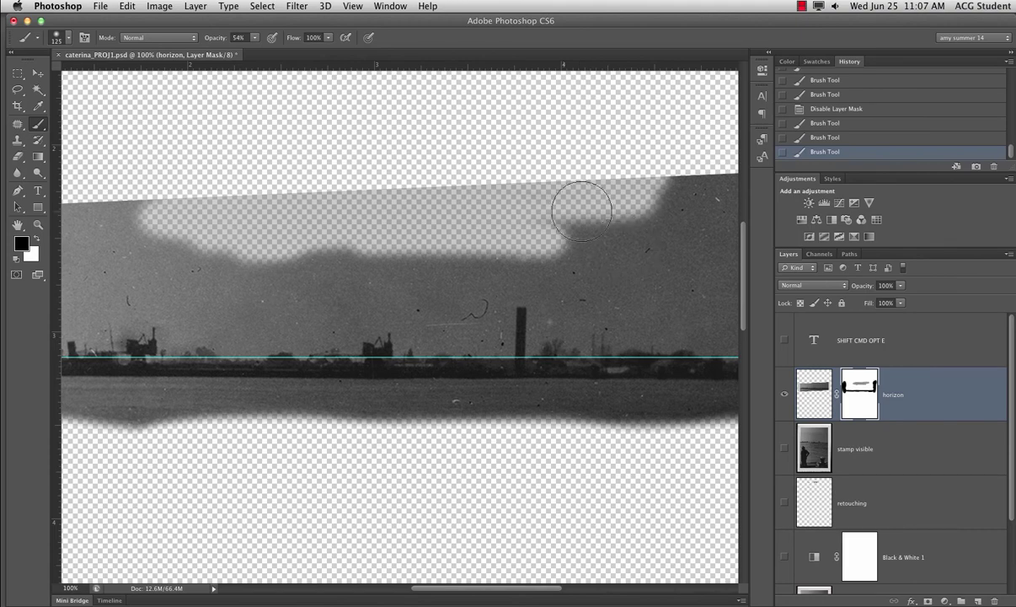
pyautogui.moveTo(632, 265)
pyautogui.mouseDown()
pyautogui.moveTo(303, 254)
pyautogui.moveTo(88, 227)
pyautogui.moveTo(526, 267)
pyautogui.mouseUp()
pyautogui.moveTo(557, 224)
pyautogui.mouseDown()
pyautogui.moveTo(334, 226)
pyautogui.moveTo(493, 259)
pyautogui.mouseUp()
pyautogui.moveTo(175, 305)
pyautogui.mouseDown()
pyautogui.moveTo(572, 326)
pyautogui.moveTo(636, 343)
pyautogui.mouseUp()
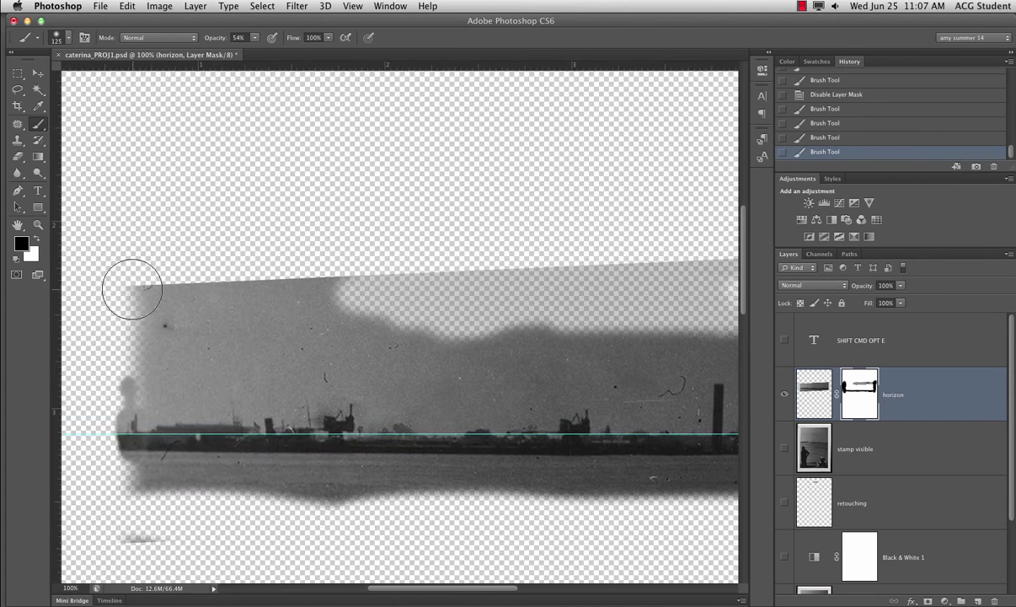
pyautogui.moveTo(371, 271)
pyautogui.mouseDown()
pyautogui.moveTo(131, 290)
pyautogui.moveTo(143, 305)
pyautogui.moveTo(315, 299)
pyautogui.mouseUp()
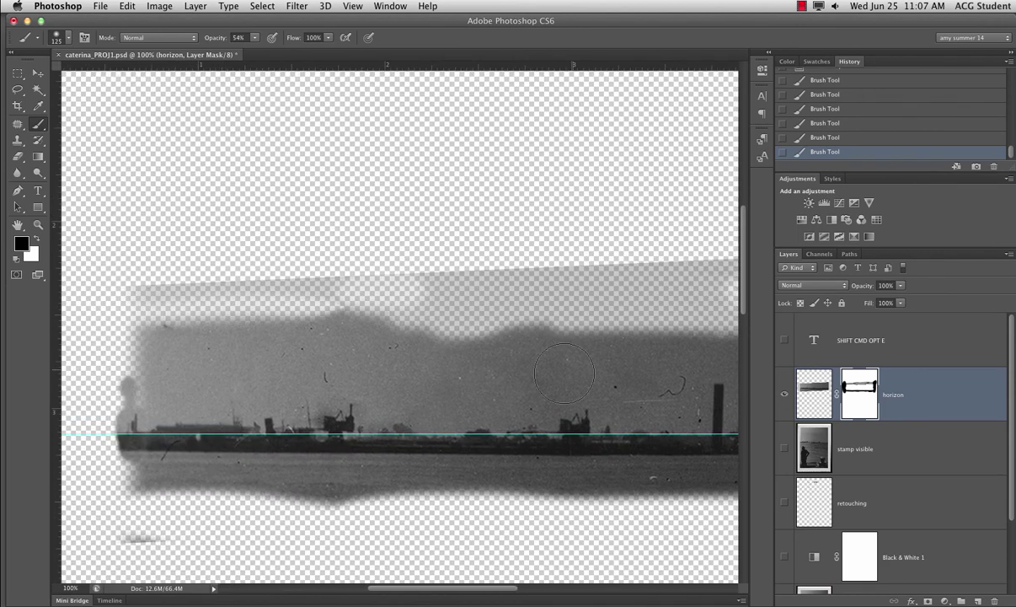
# Show the stamp visible layer again and check the blended horizon toward the photo's right border.
pyautogui.moveTo(512, 389); pyautogui.dragTo(336, 289)
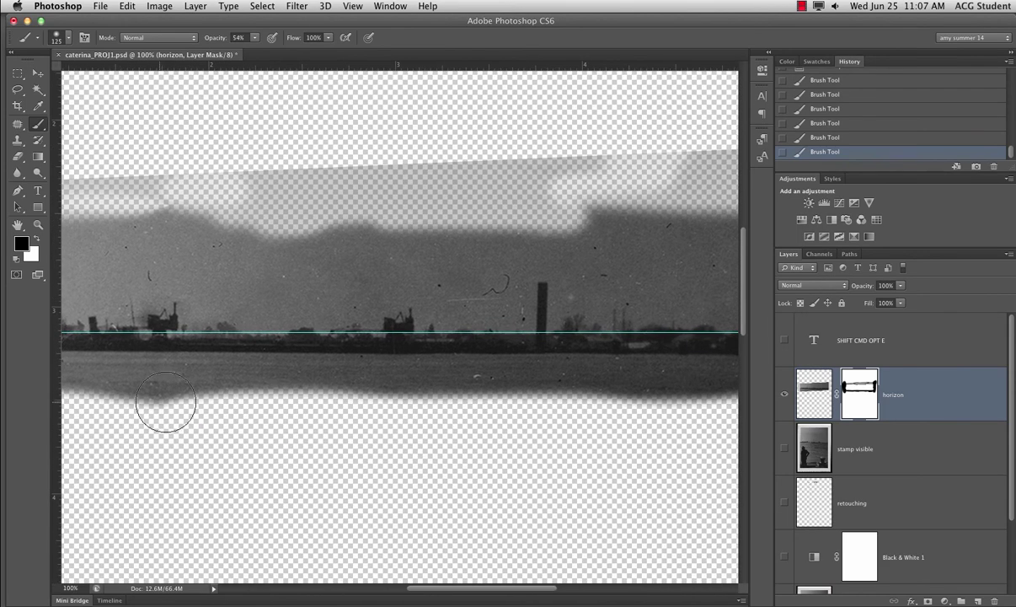
pyautogui.hscroll(5, 363, 408)
pyautogui.scroll(-2, 362, 409)
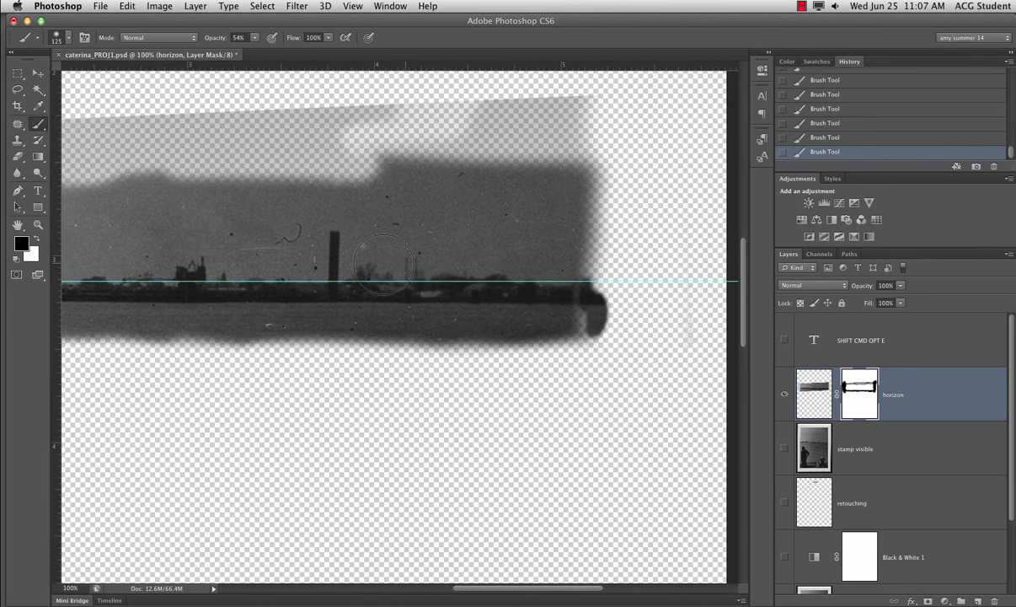
pyautogui.moveTo(221, 44)
pyautogui.mouseDown()
pyautogui.moveTo(181, 39)
pyautogui.moveTo(363, 45)
pyautogui.mouseUp()
pyautogui.click(784, 449)
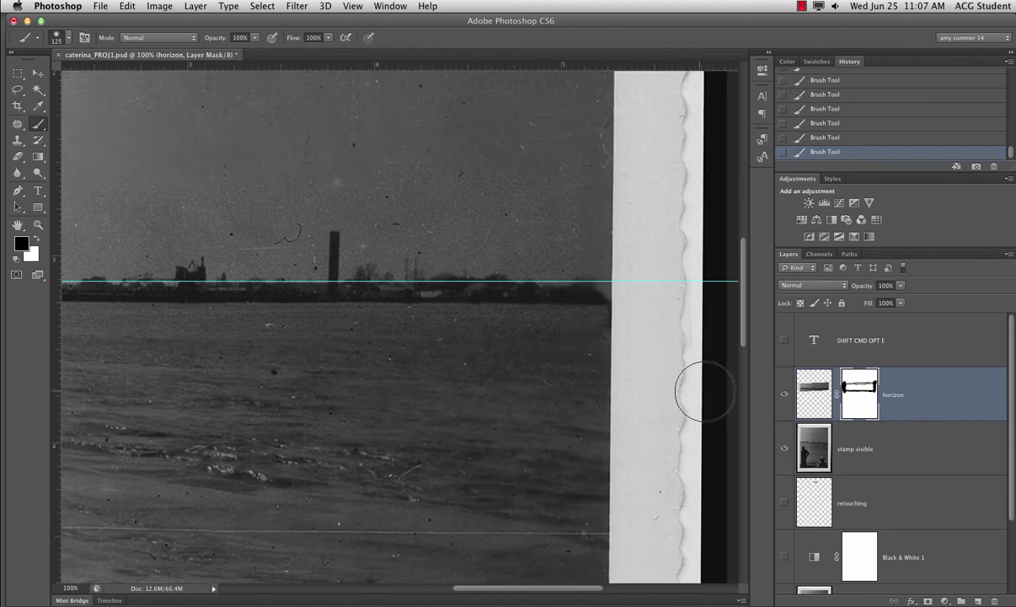
# Hide the guides and view the whole photo to check the straightened horizon.
pyautogui.press('super+minus')
pyautogui.press('super+minus')
pyautogui.press('super+minus')
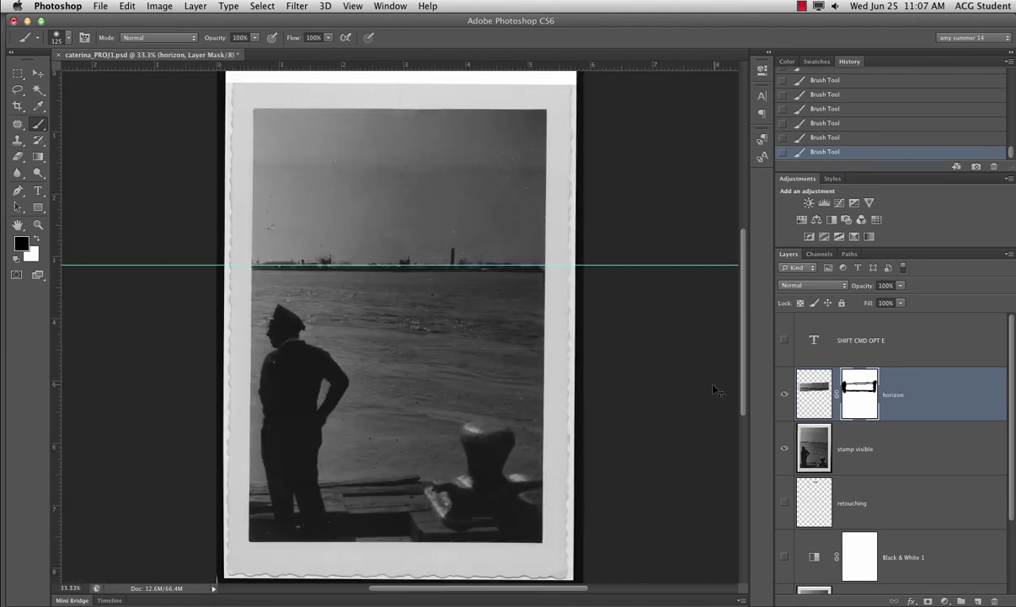
pyautogui.click(354, 6)
pyautogui.moveTo(346, 210)
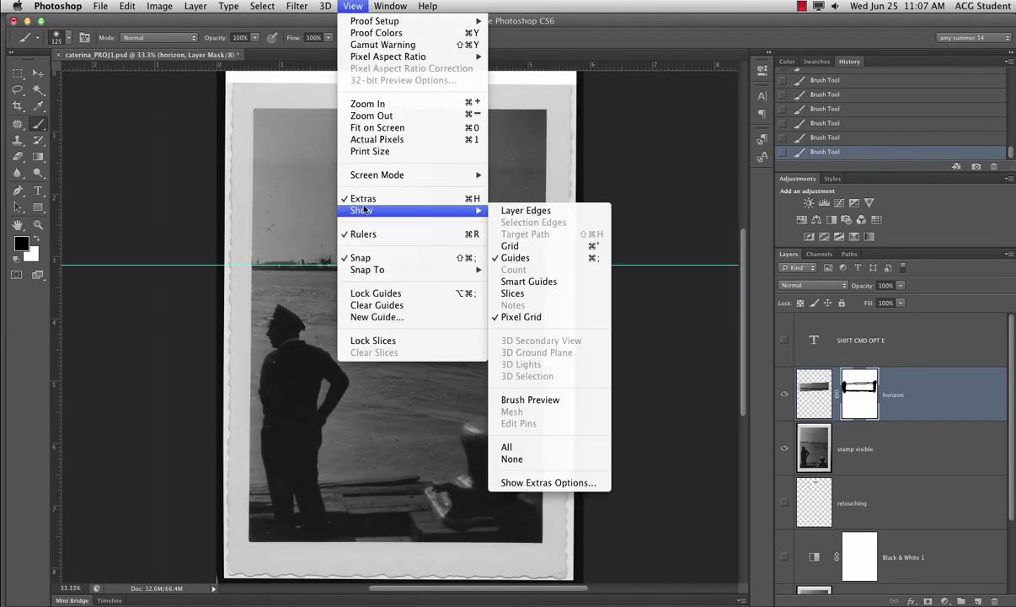
pyautogui.click(516, 258)
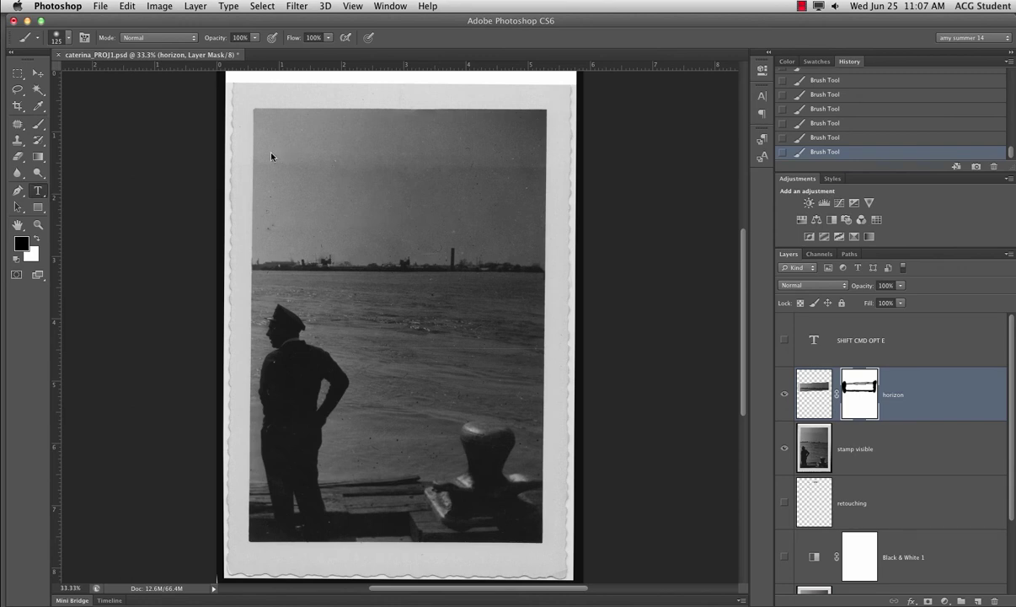
# Add a text block over the sky and water reading "add layer mask- bottom of layer panel" and "use brush tool (b)" on separate lines.
pyautogui.moveTo(271, 142); pyautogui.dragTo(539, 360)
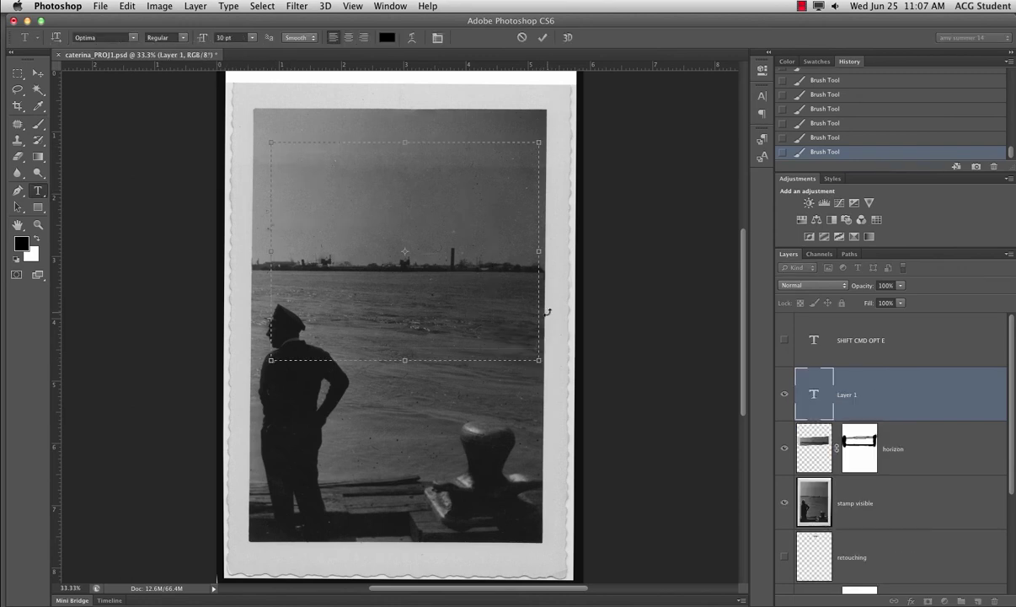
pyautogui.write('add layer mask')
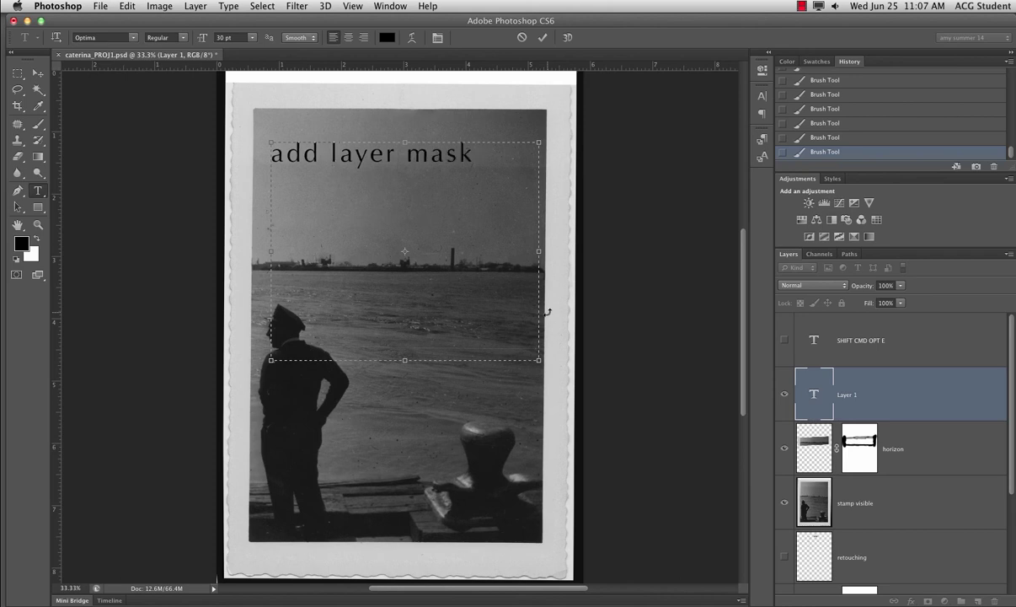
pyautogui.write('- bottom of layer p')
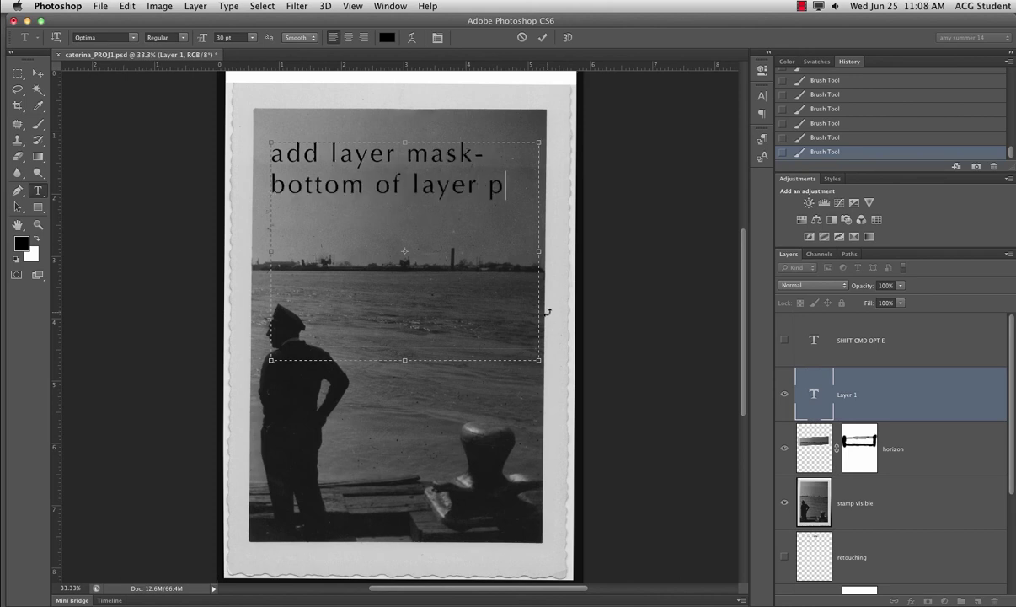
pyautogui.write('anel ')
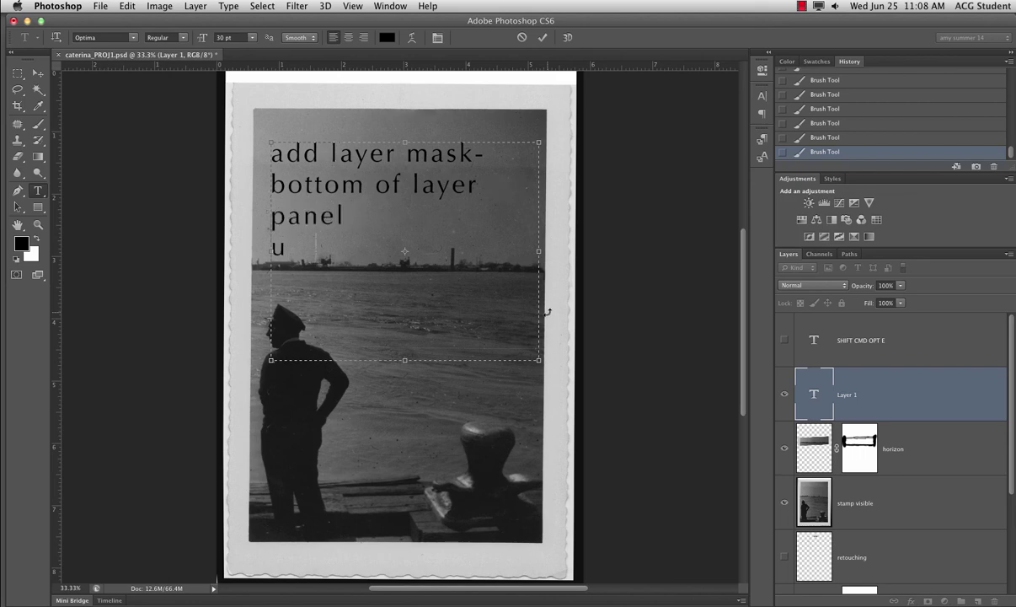
pyautogui.write('use brush too')
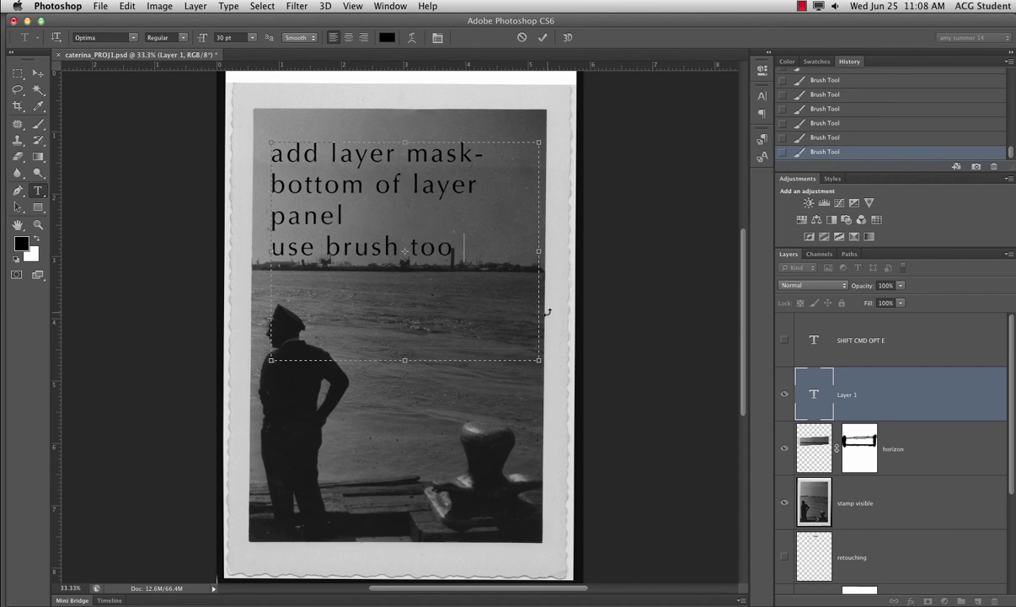
pyautogui.write('l (bo')
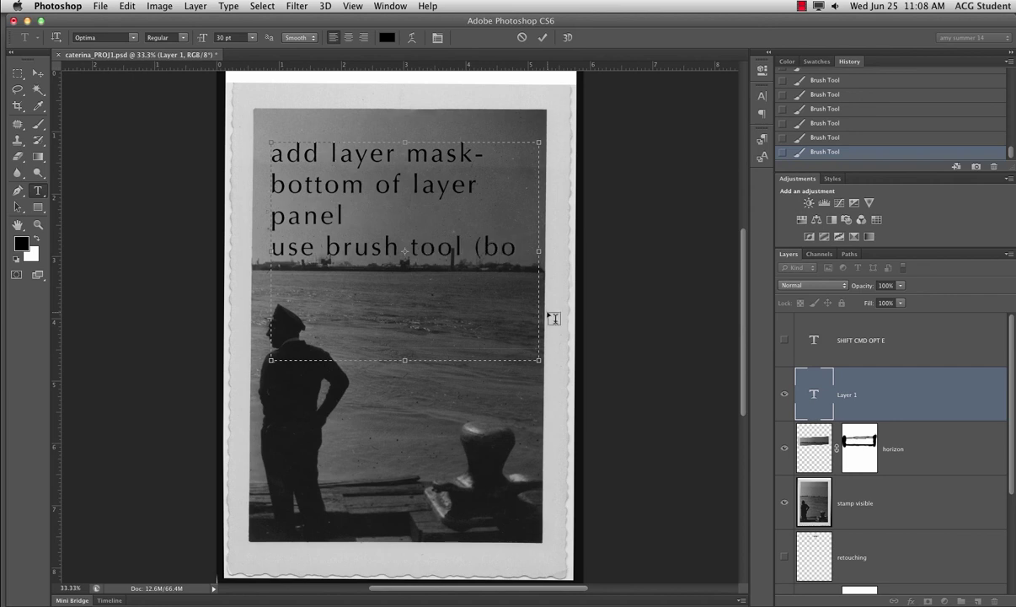
pyautogui.press('BackSpace')
pyautogui.write(')')
# Recolor all of the note text bright red and extend its text box down to the dock.
pyautogui.press('super+a')
pyautogui.click(387, 37)
pyautogui.click(497, 229)
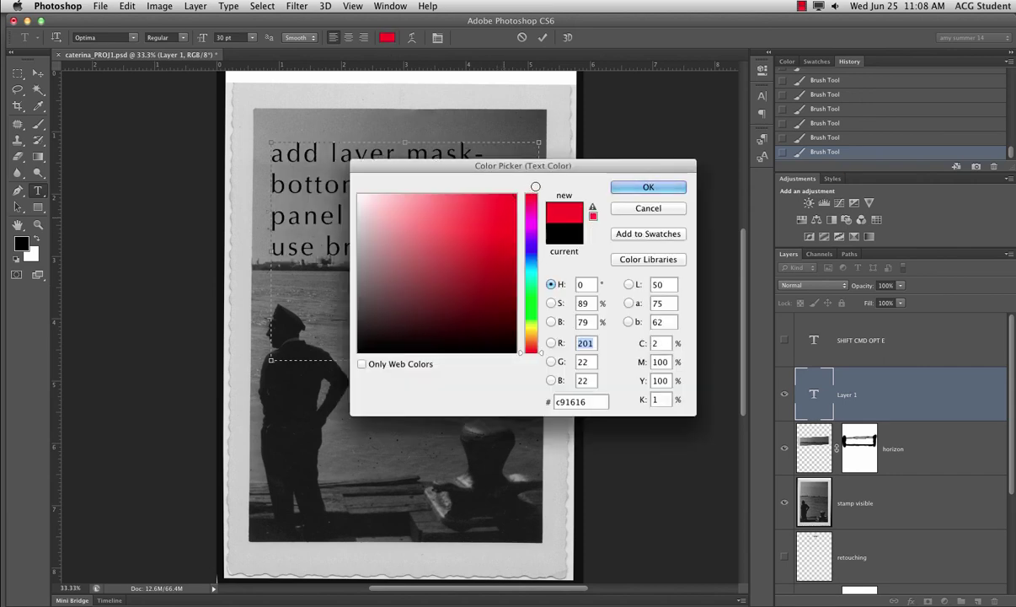
pyautogui.click(621, 187)
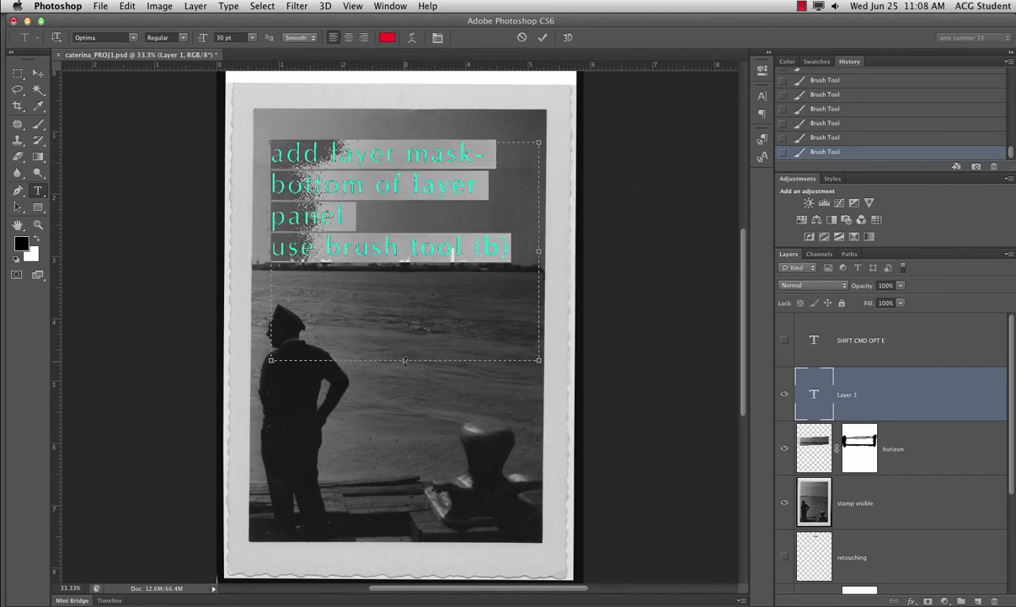
pyautogui.moveTo(404, 360); pyautogui.dragTo(405, 497)
# Append the line "make sure foreground and background colors are black and white (D)" to the red note.
pyautogui.click(515, 242)
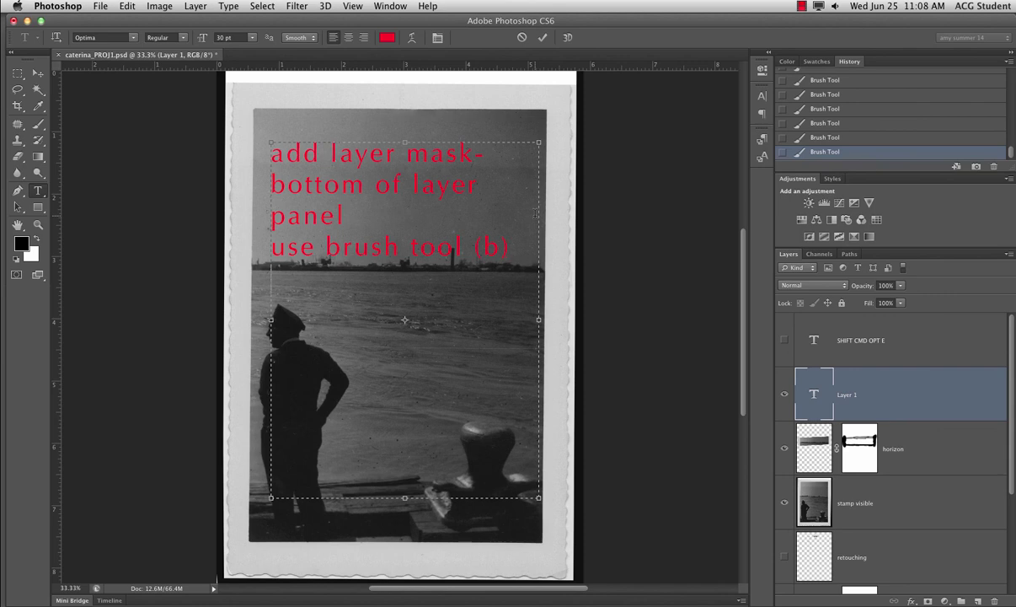
pyautogui.press('Return')
pyautogui.write('make')
pyautogui.write('backr-ground colors are blac')
pyautogui.press('BackSpace')
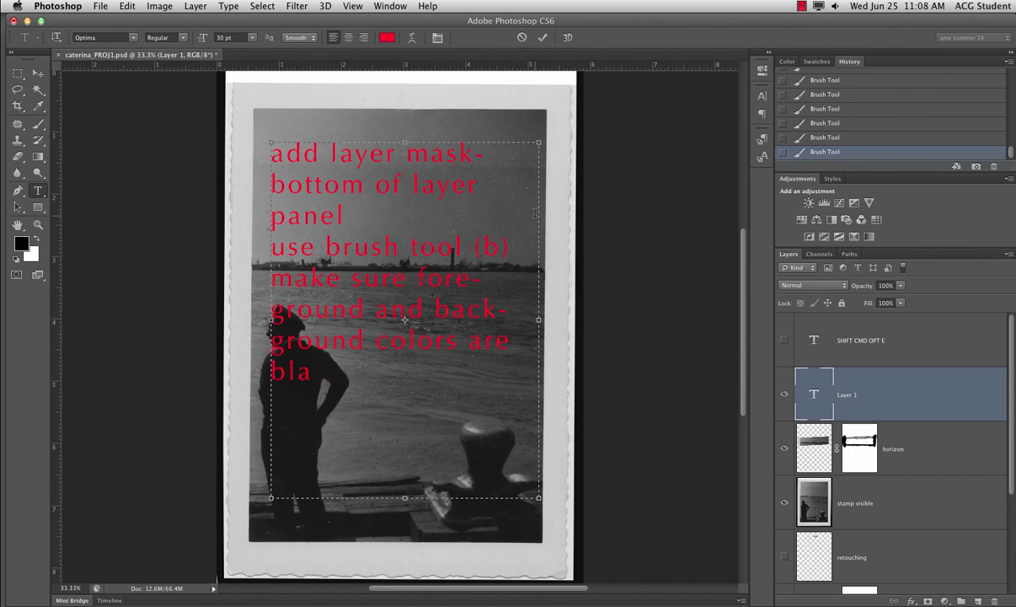
pyautogui.write('k and whi')
pyautogui.write('te (D) ')
# Finish the note with "use X to toggle foreground to background" and move the text block down toward the photo's lower edge.
pyautogui.write('use')
pyautogui.write(' X to toggle')
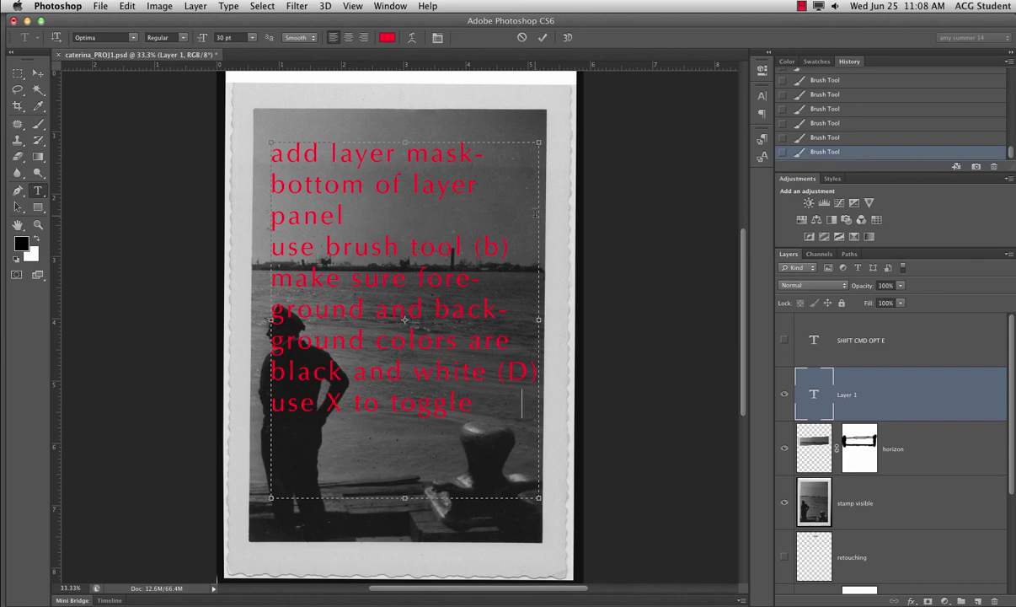
pyautogui.press('Return')
pyautogui.write('foreground t')
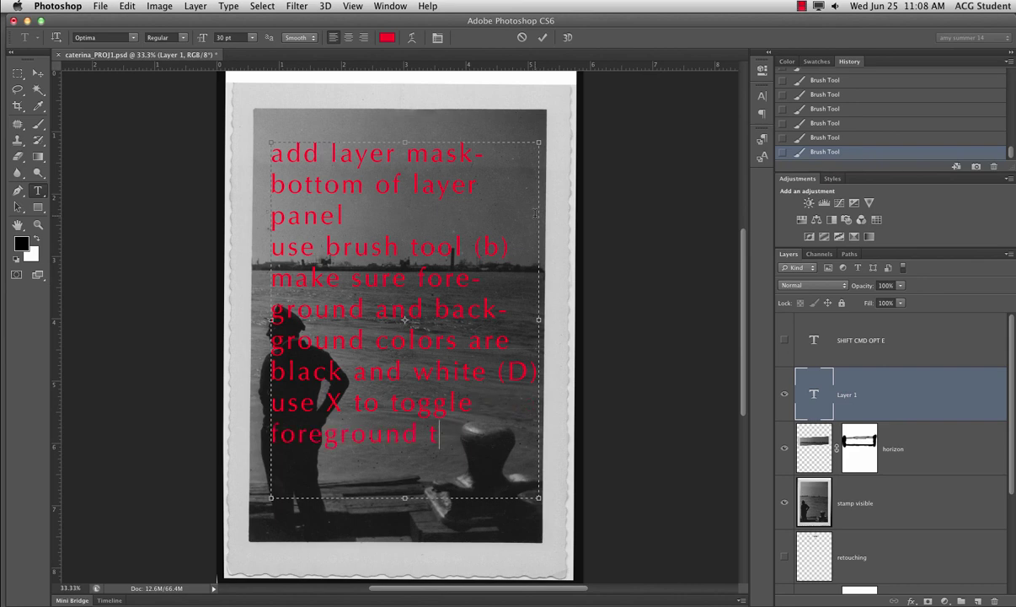
pyautogui.write('o back- ground')
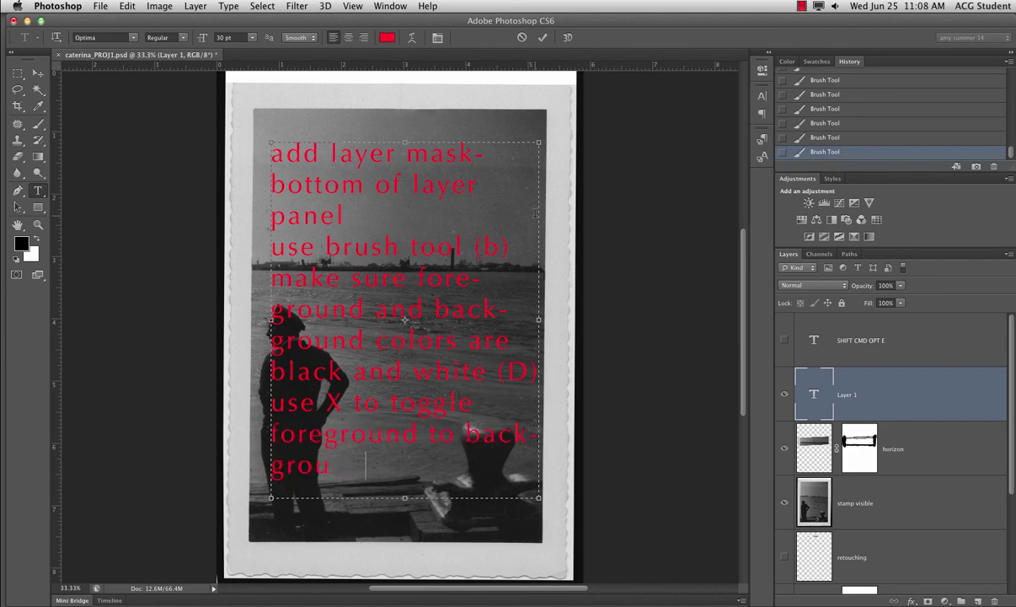
pyautogui.click(37, 73)
pyautogui.moveTo(310, 197); pyautogui.dragTo(309, 243)
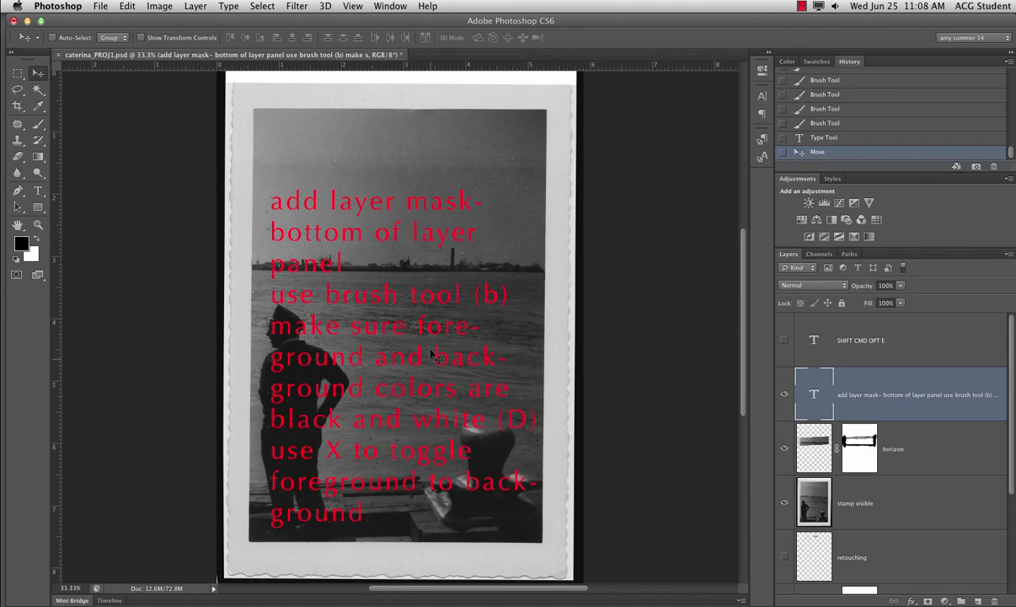
# Switch between the horizon layer's image and its mask, leaving the layer mask active for editing.
pyautogui.click(865, 464)
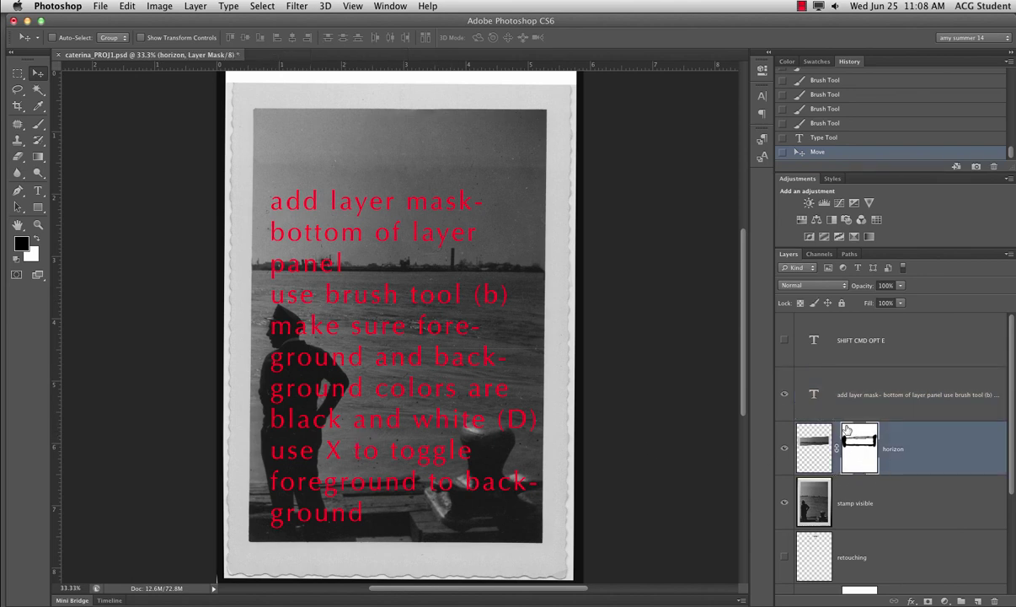
pyautogui.click(816, 446)
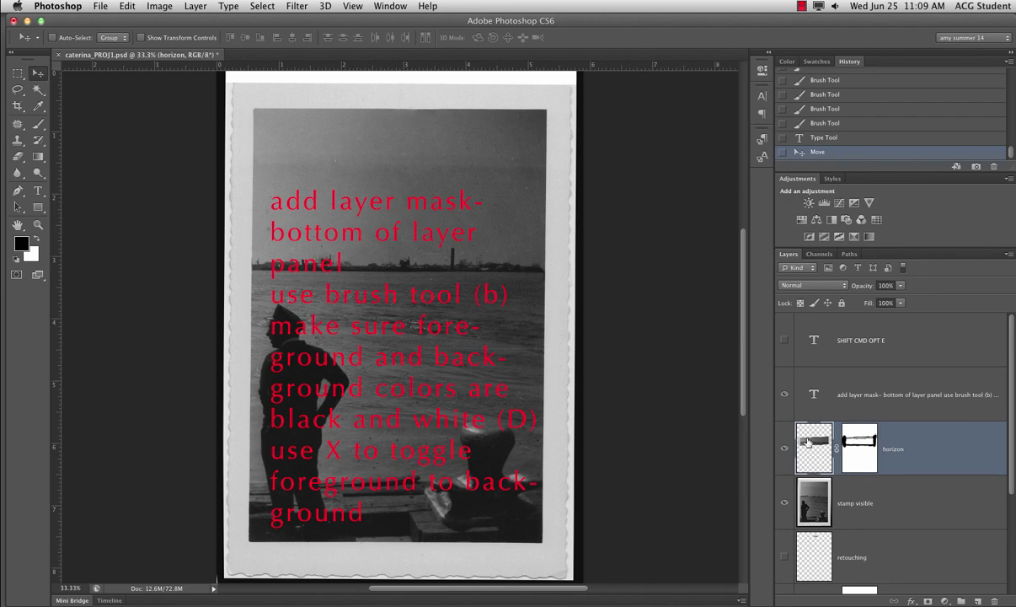
pyautogui.click(866, 465)
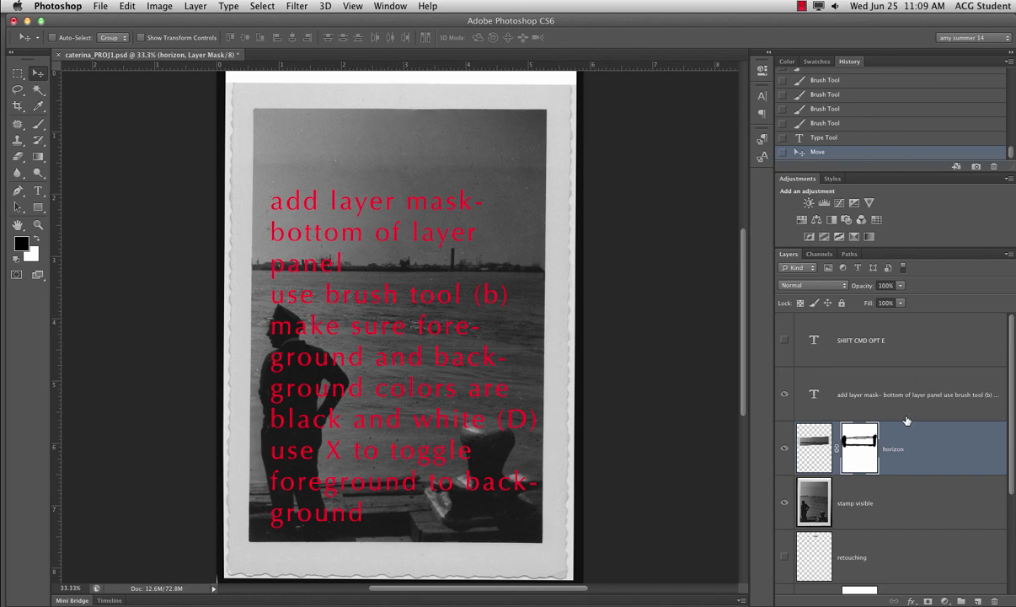
pyautogui.click(802, 6)
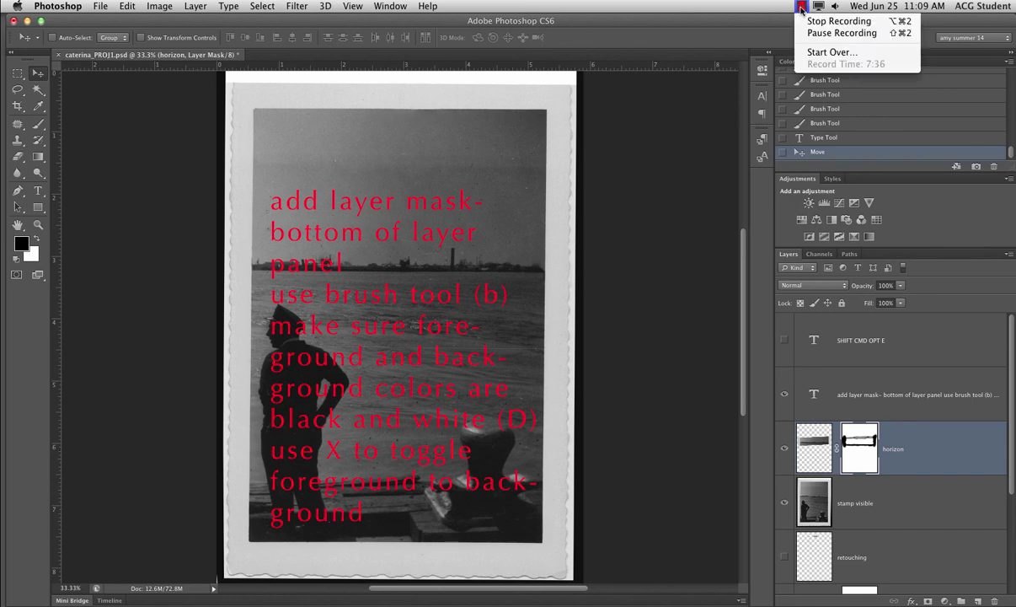